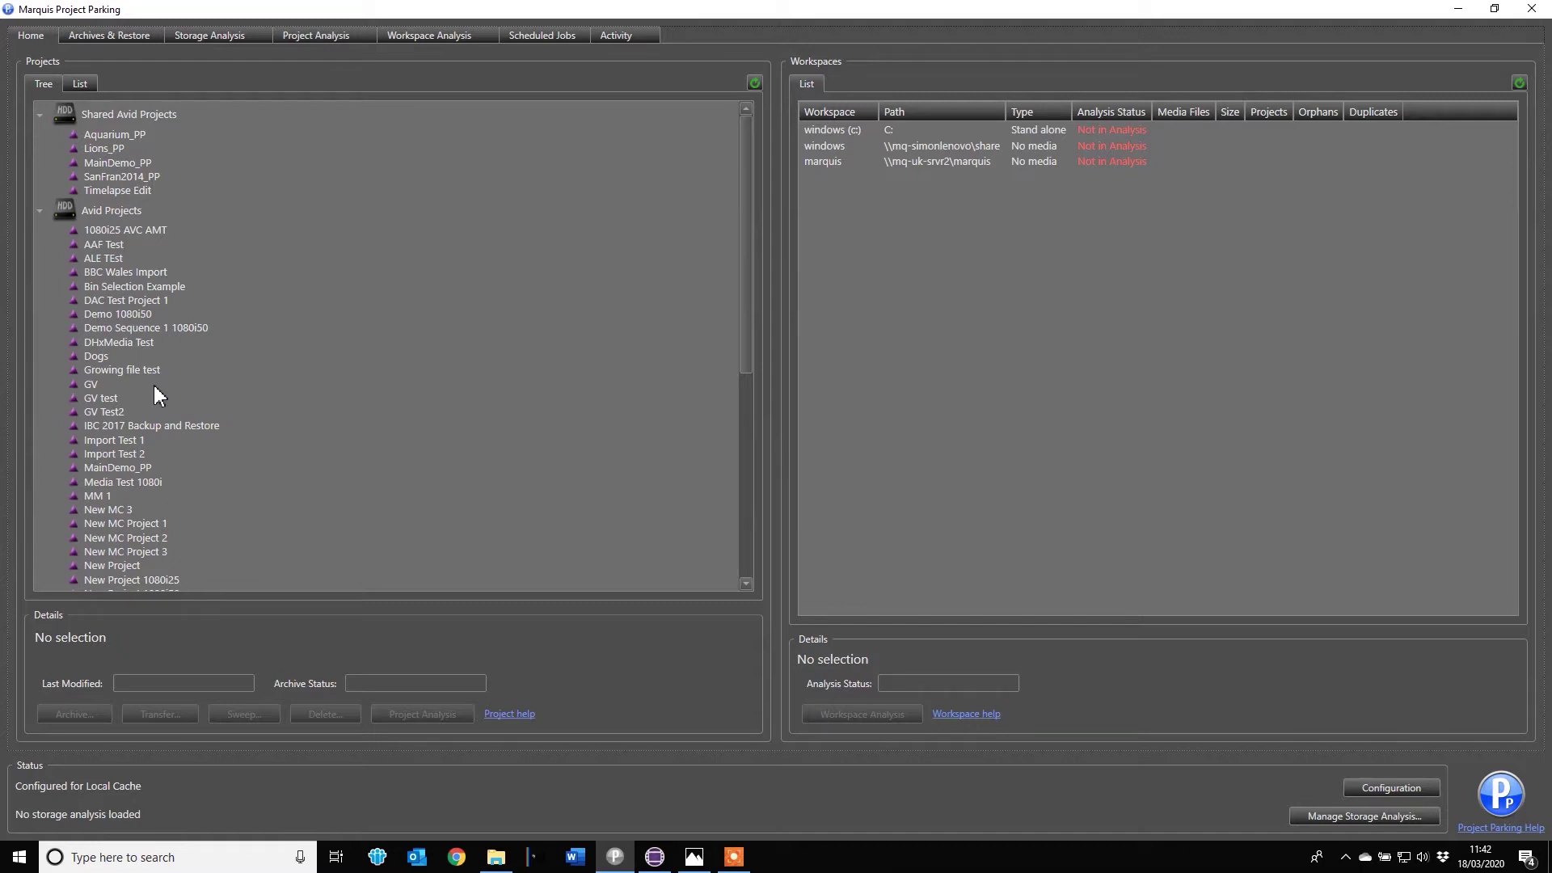
Step: Refresh the workspaces list and select the 128sandisk (h:) drive
left_click(1519, 83)
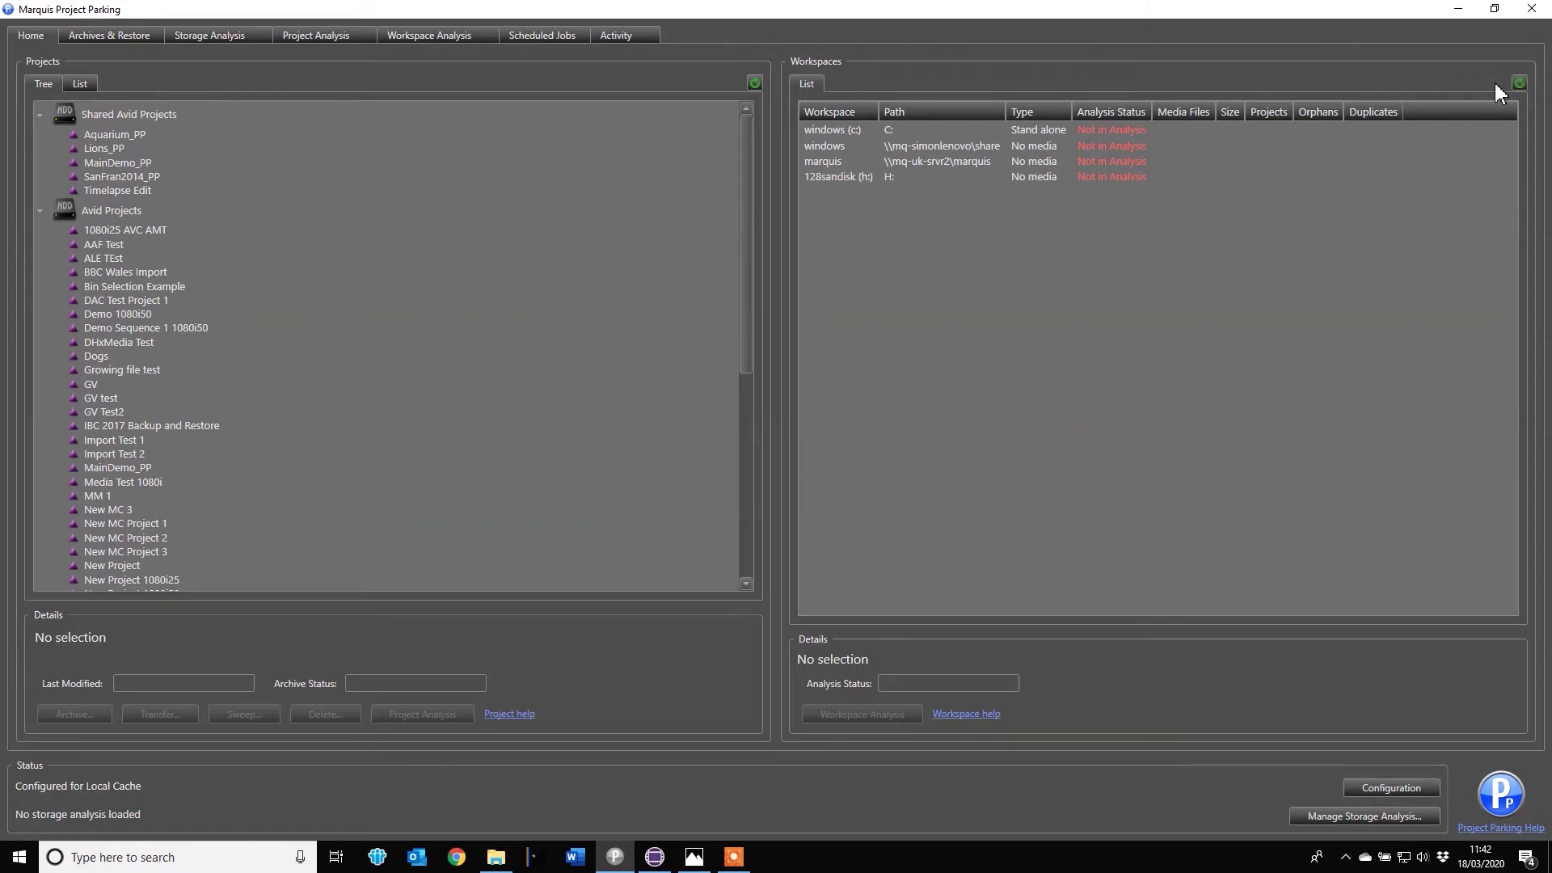
left_click(825, 180)
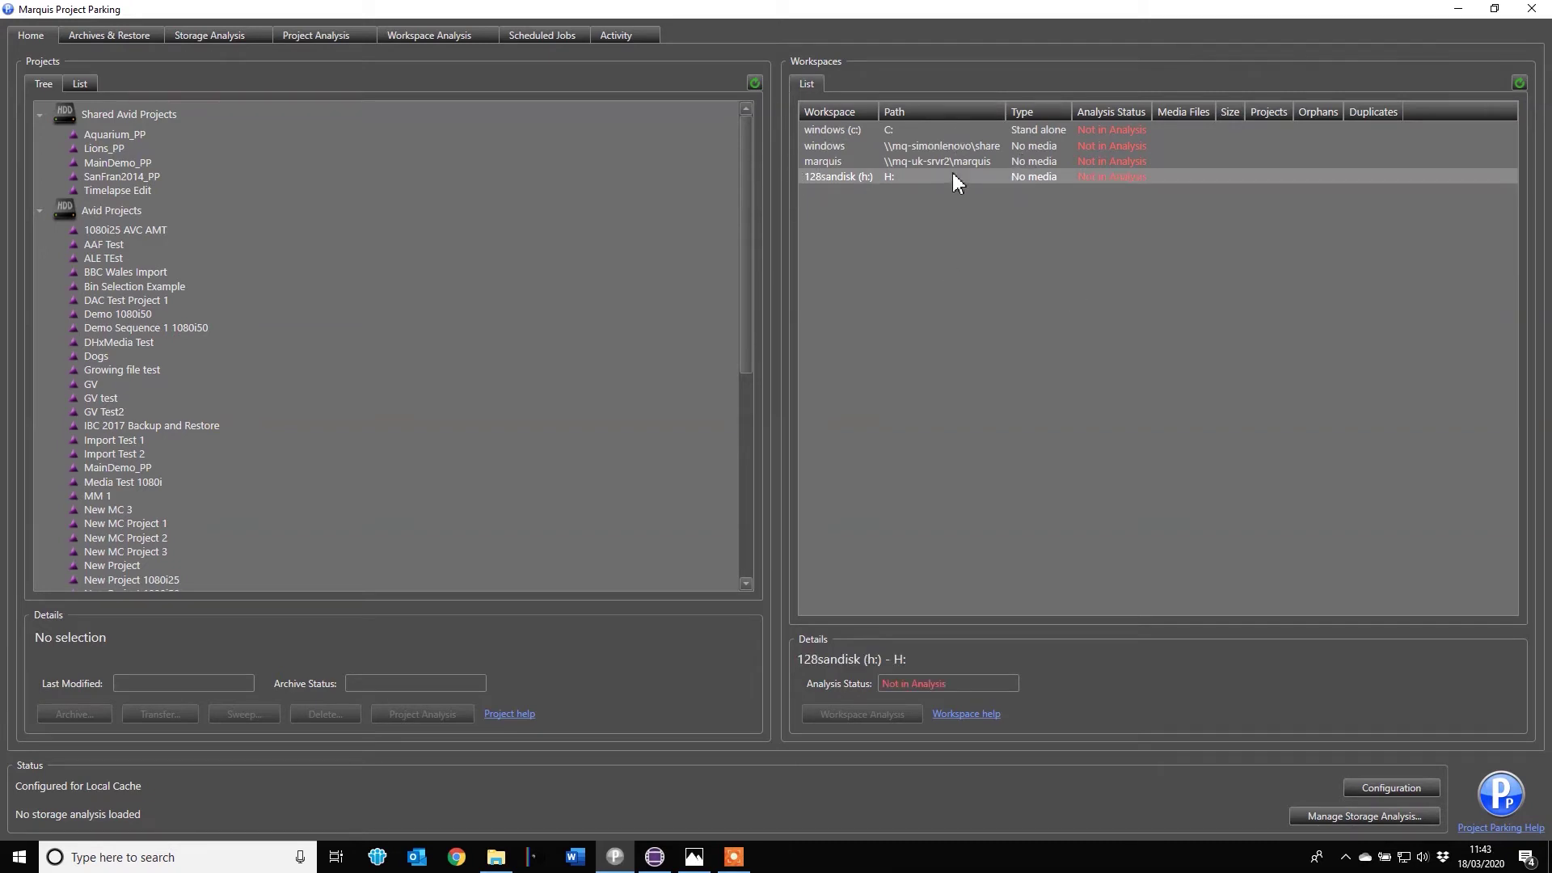
double_click(896, 176)
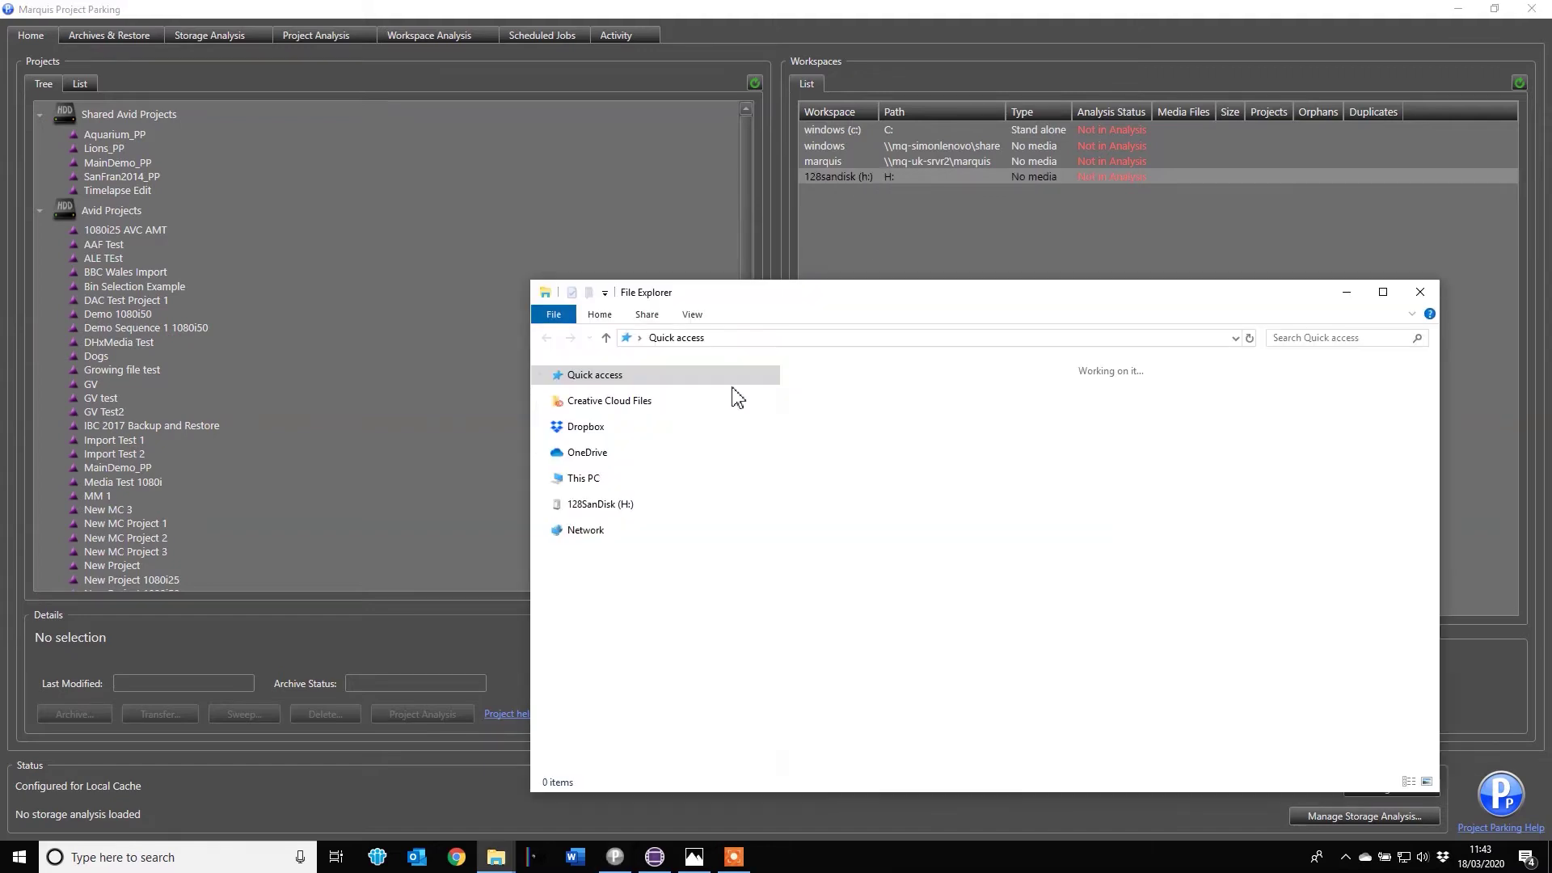
Step: Examine the root contents of the 128SanDisk (H:) drive in File Explorer, and return to Marquis Project Parking
left_click(590, 499)
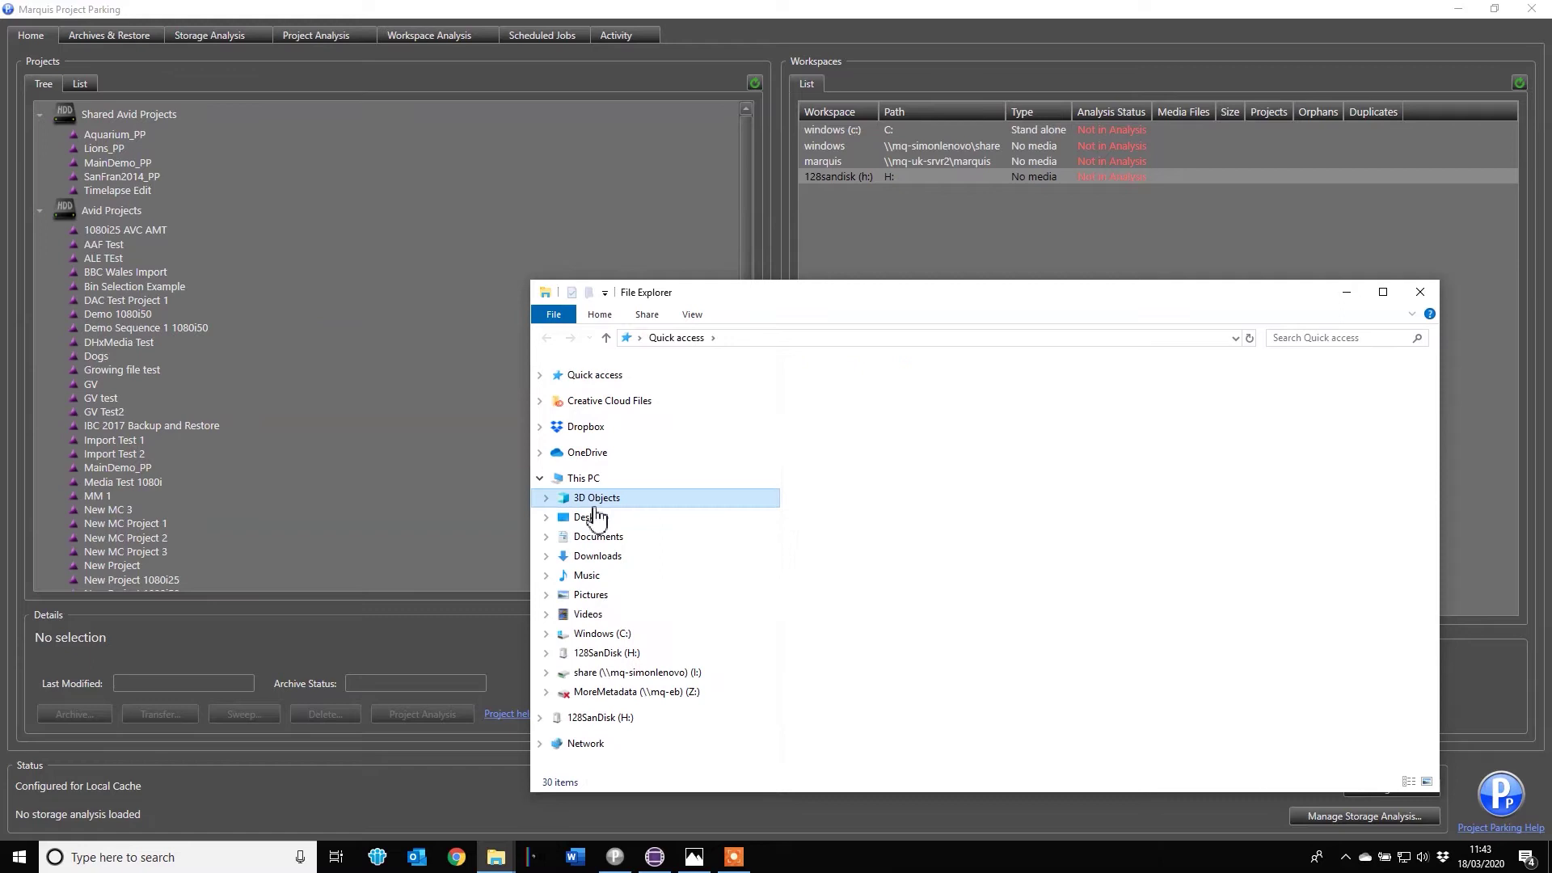
left_click(603, 653)
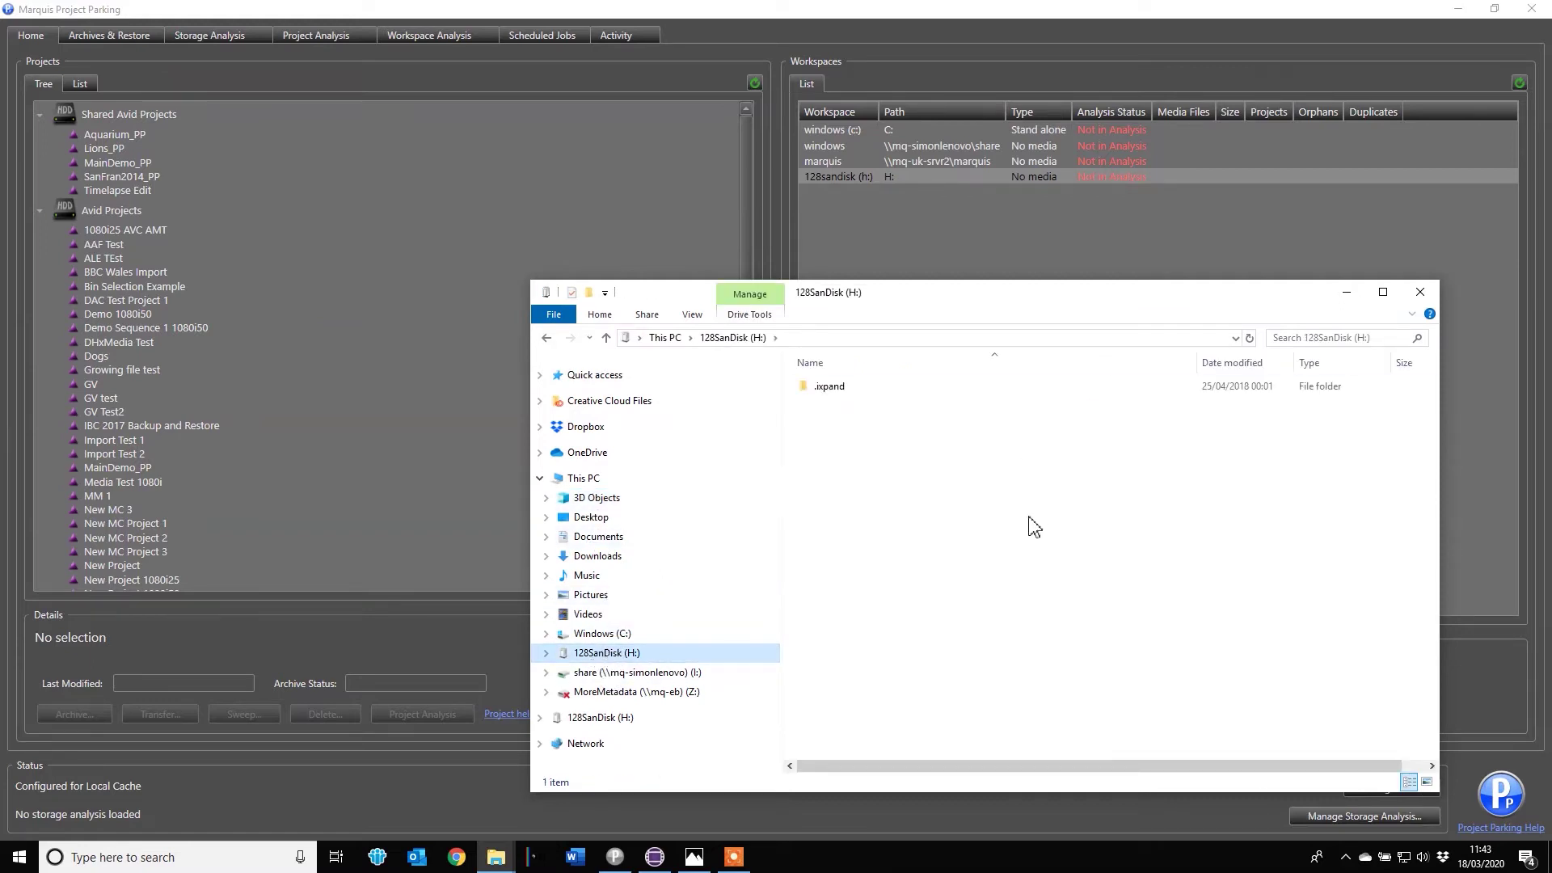
left_click(336, 317)
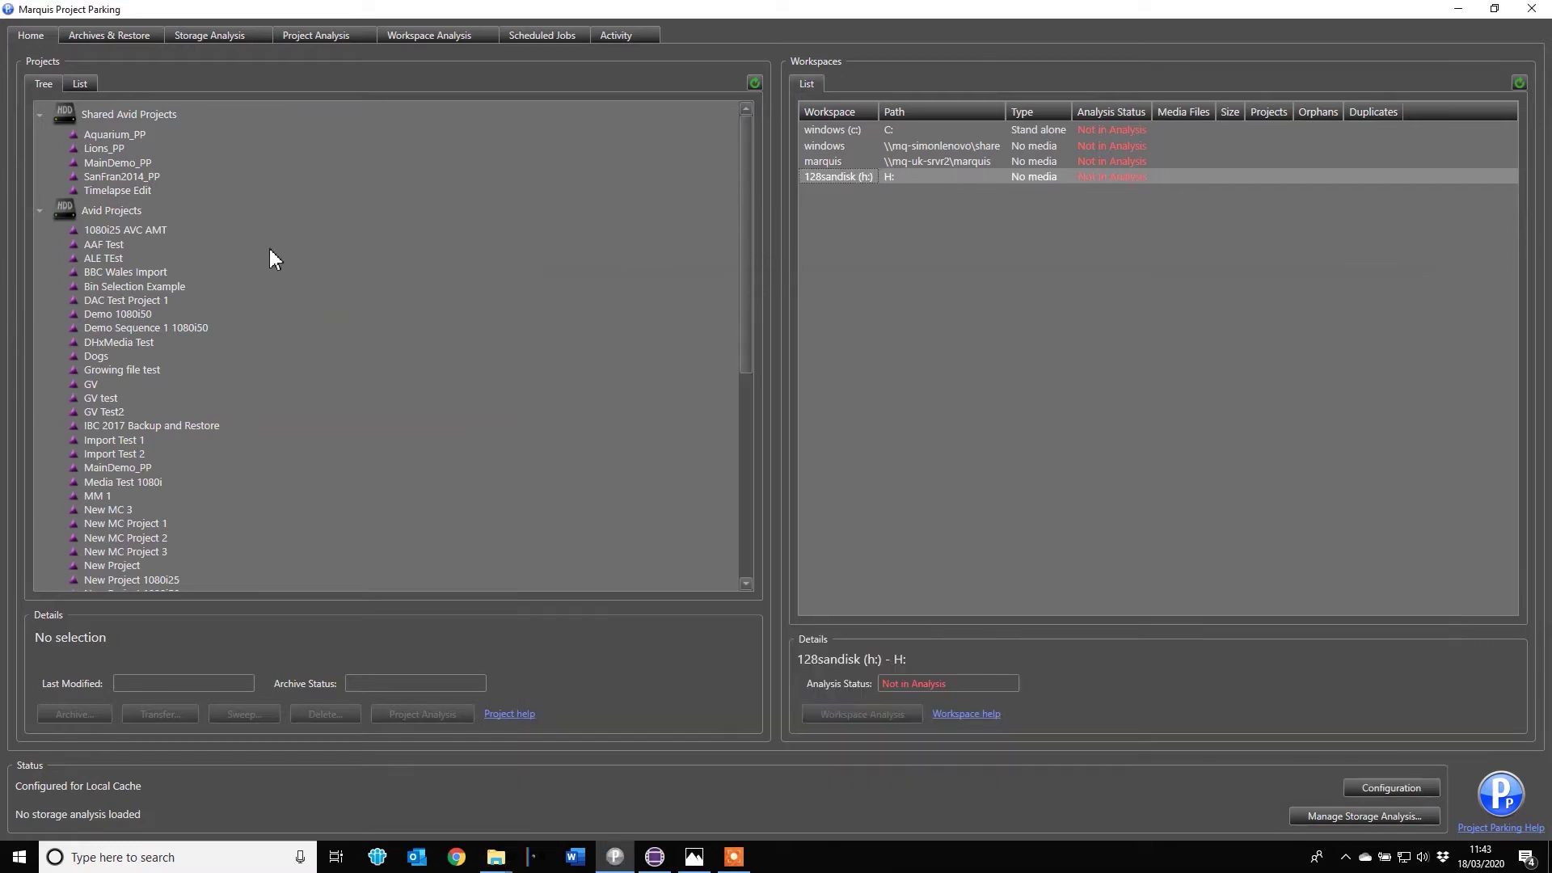
Step: Transfer all bins of the shared MainDemo_PP project to 128sandisk (h:) with the Copy to external drive profile, and show the transfer's progress
left_click(96, 162)
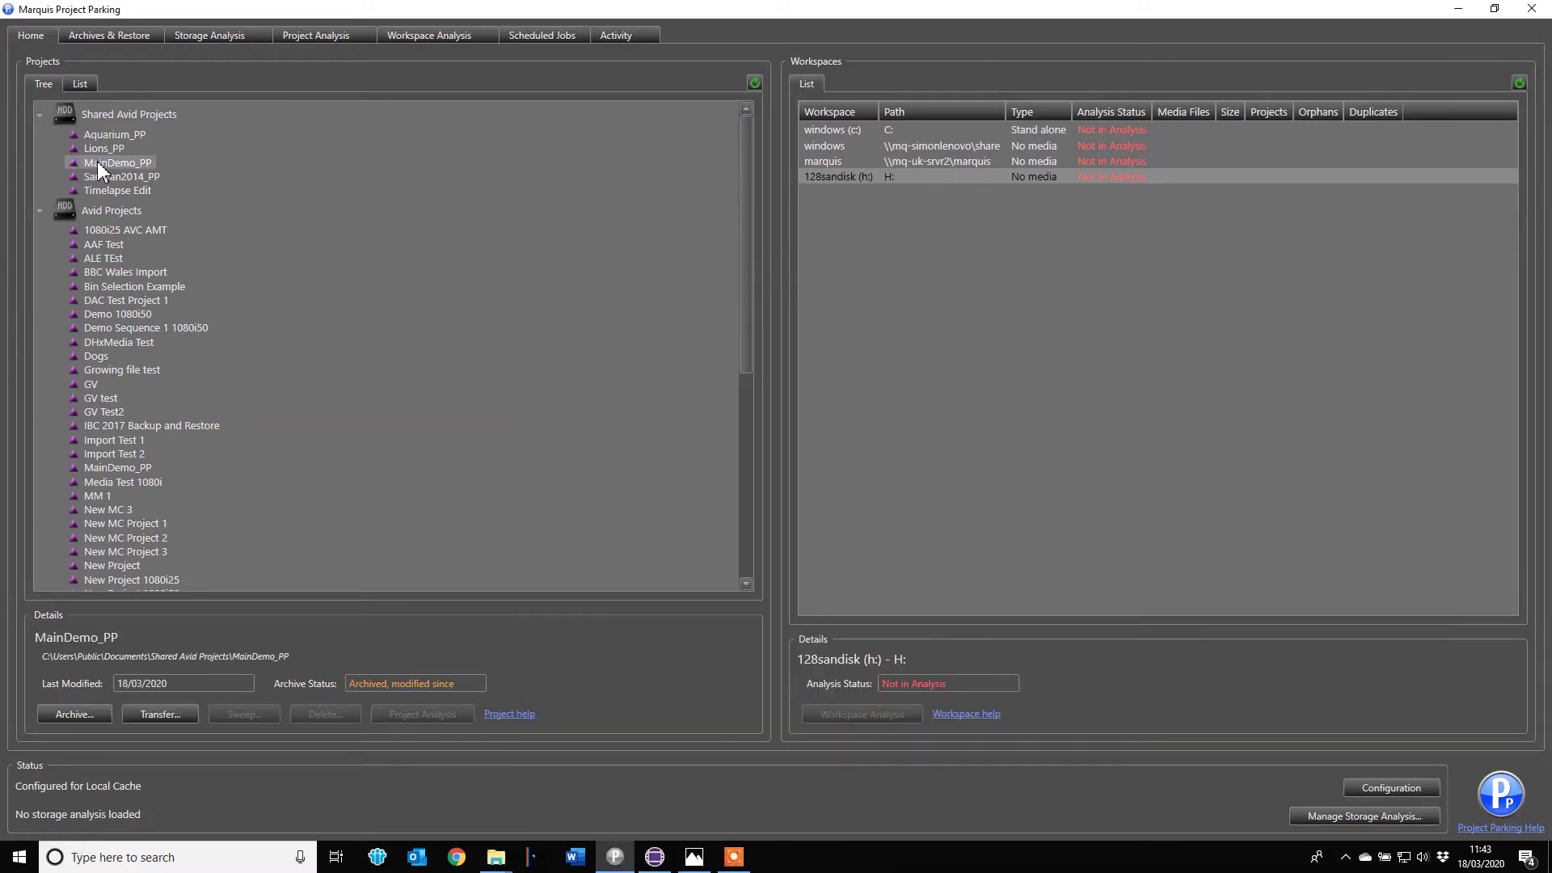
left_click(158, 714)
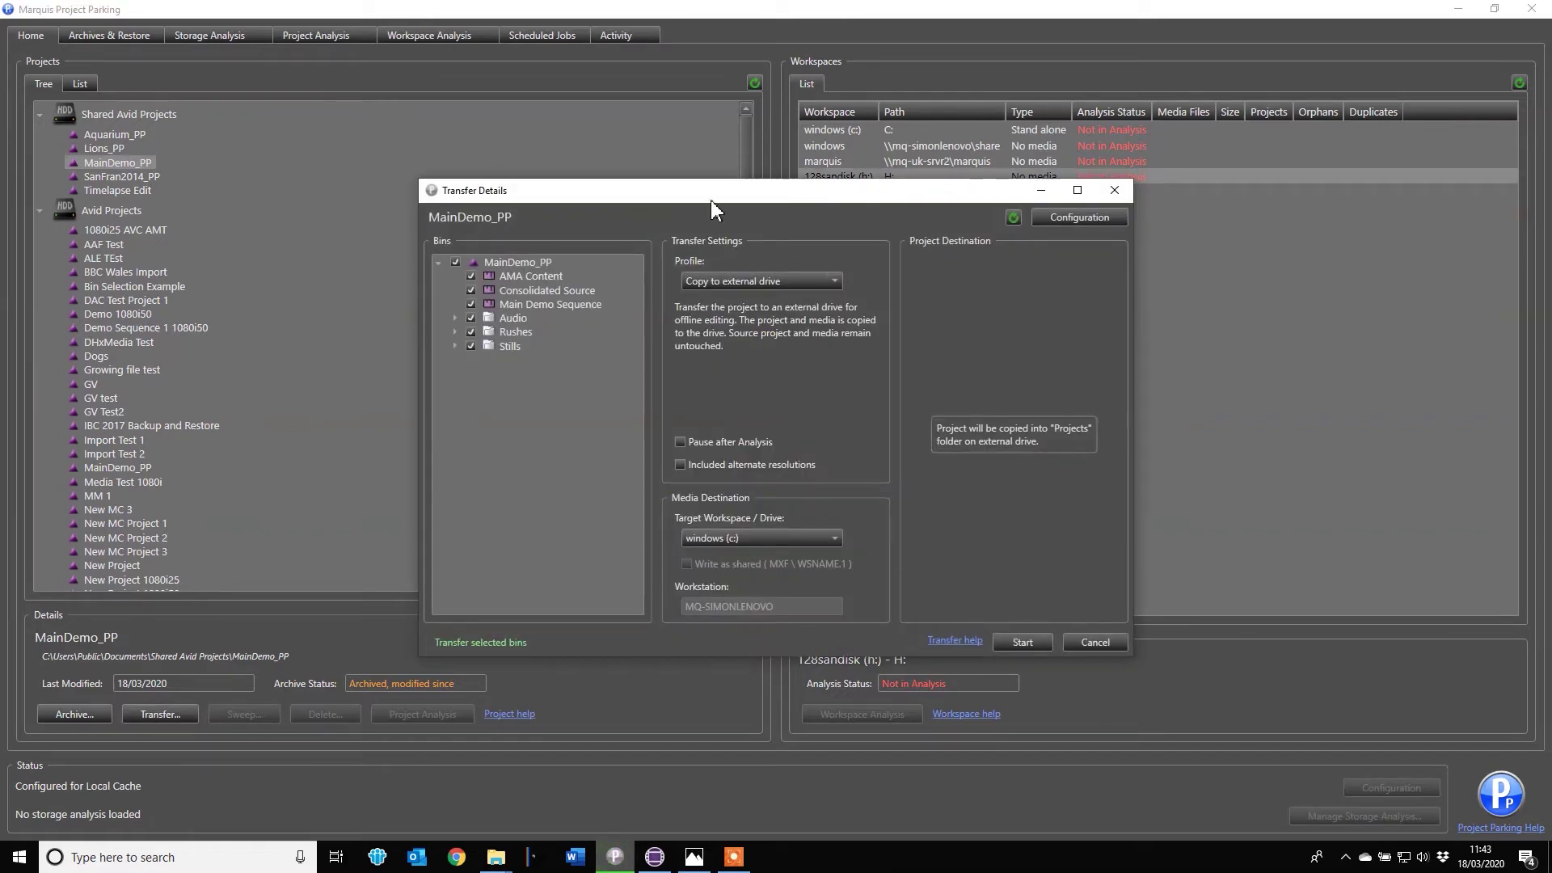
left_click_drag(718, 196, 628, 174)
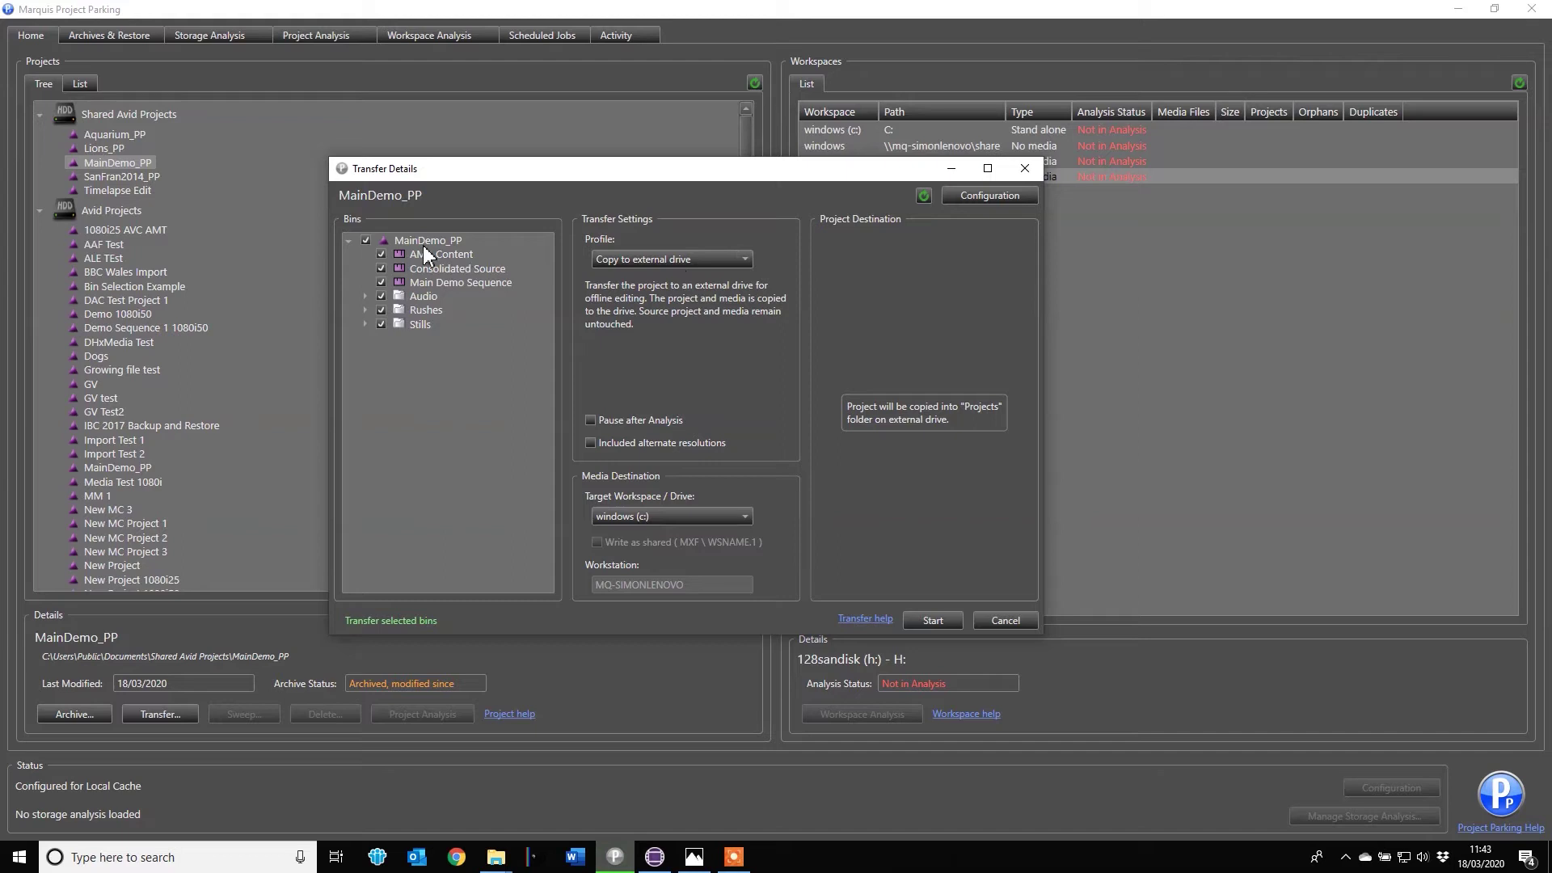
left_click(365, 240)
left_click(660, 524)
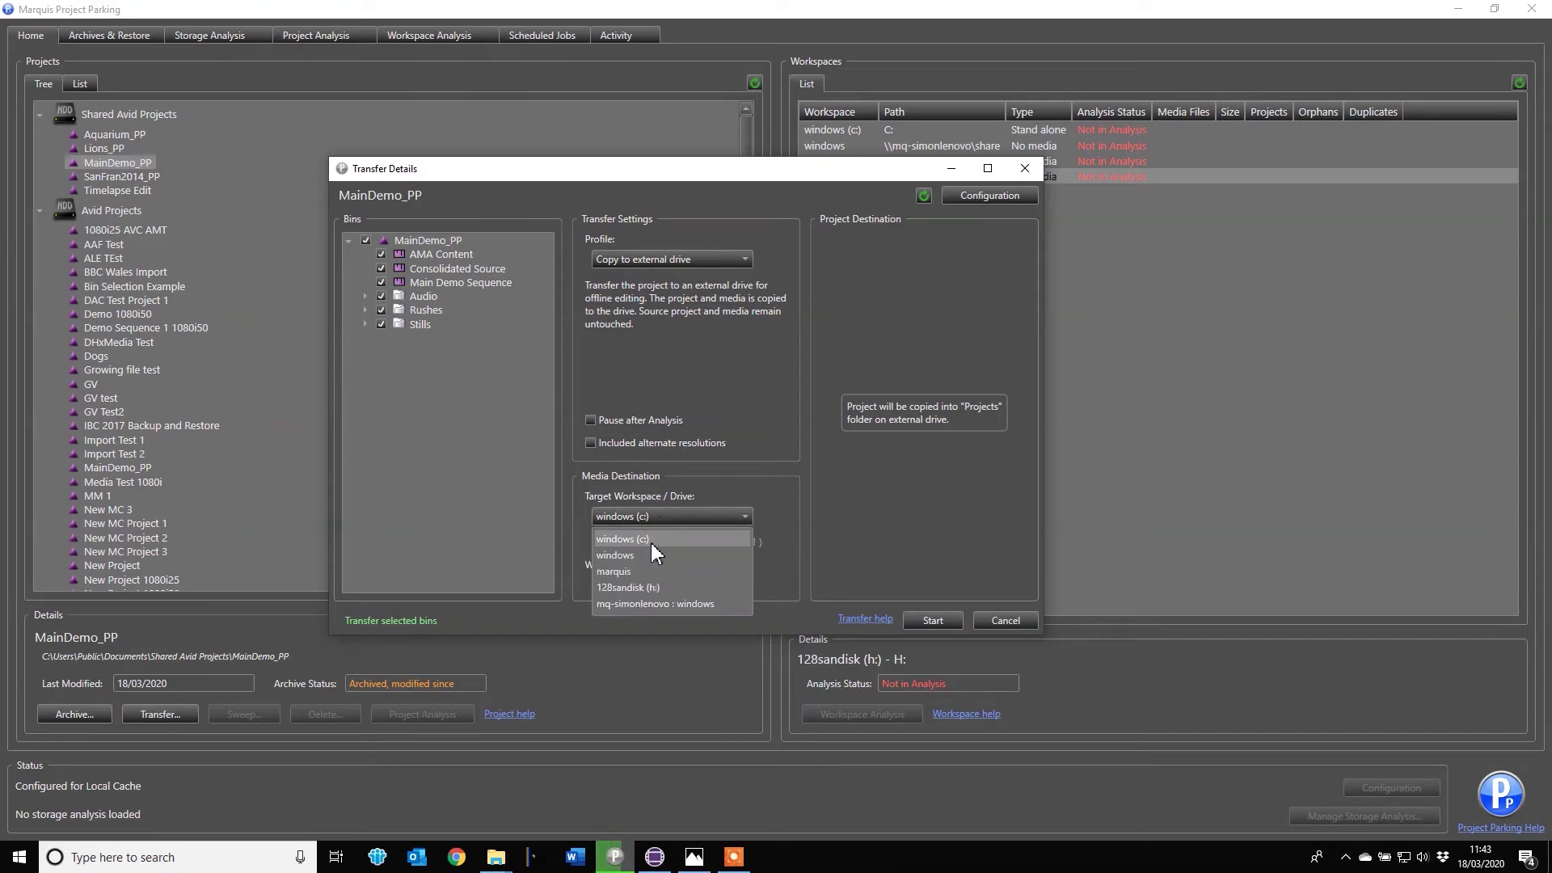
left_click(655, 589)
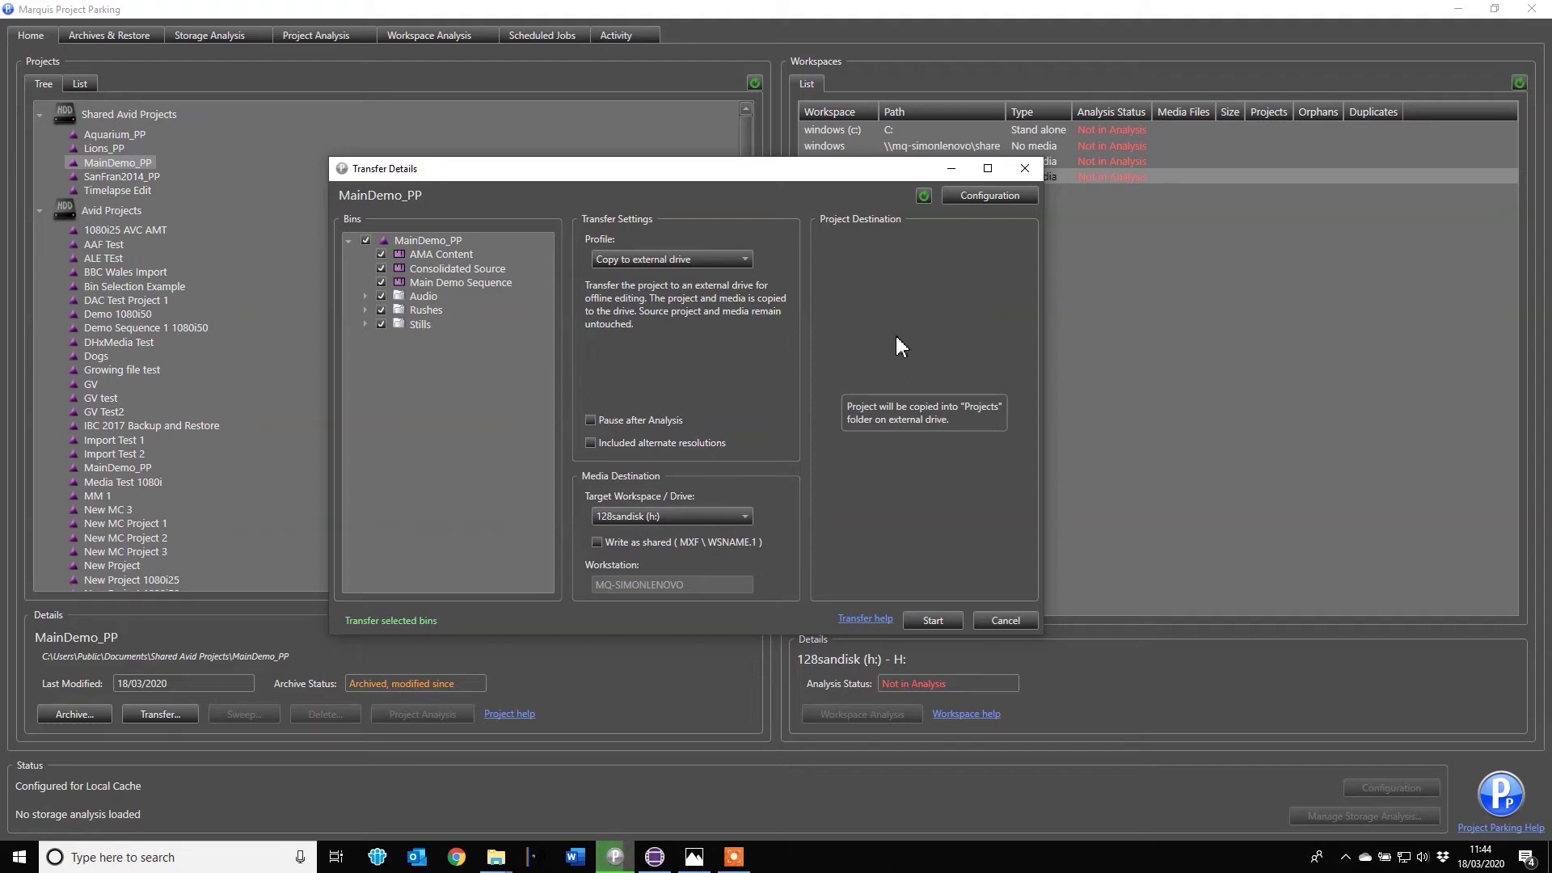
left_click(936, 619)
left_click(618, 37)
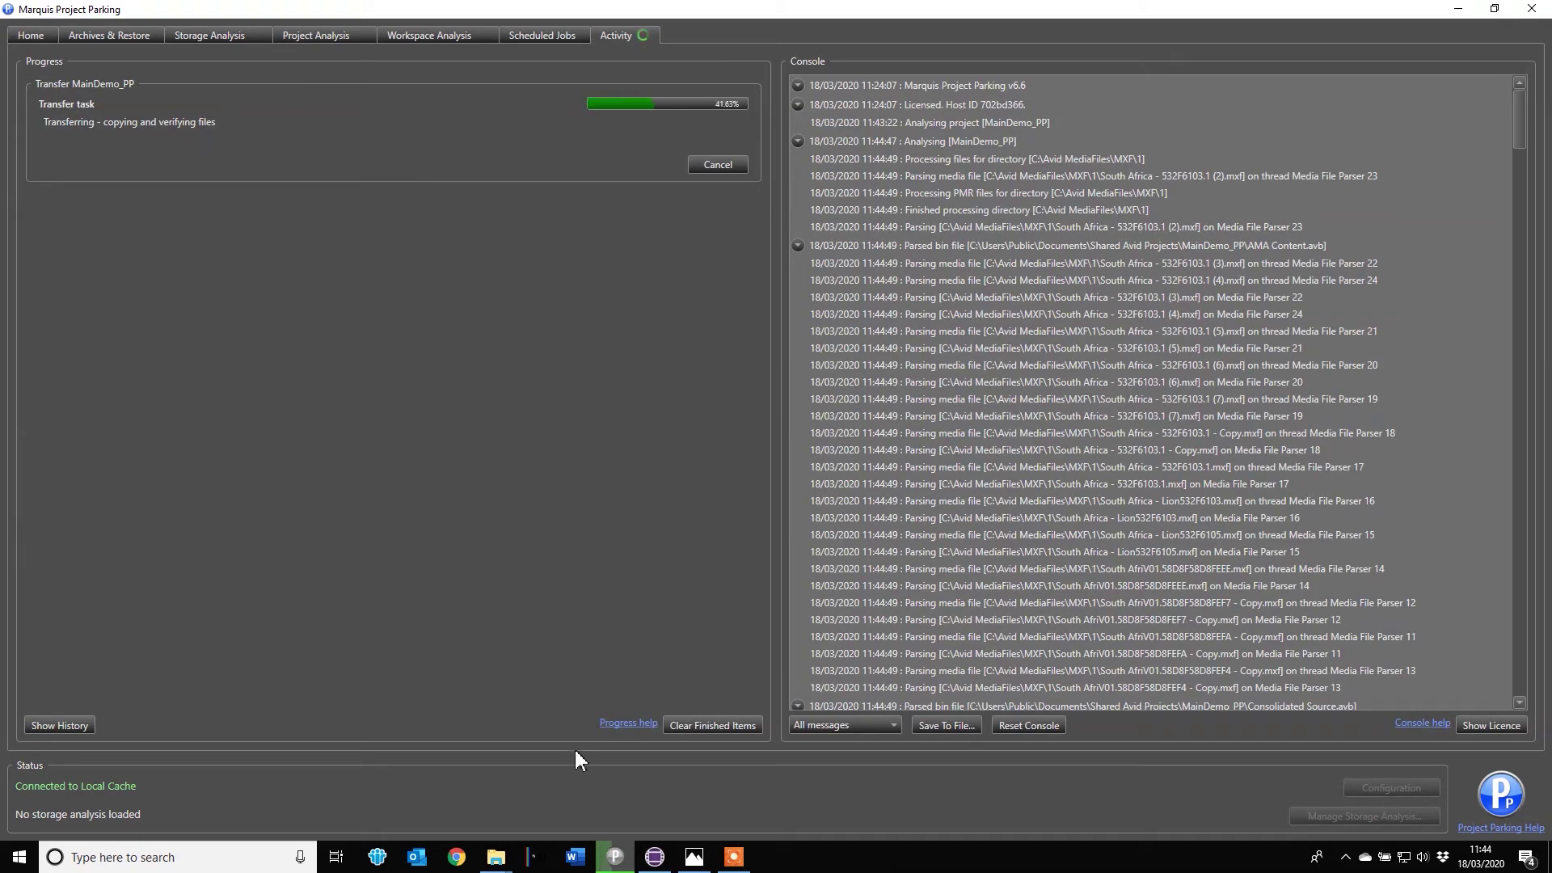
Step: Switch to File Explorer and examine the copied media in Avid MediaFiles\MXF\1 on the 128SanDisk (H:) drive
mouse_move(495, 861)
left_click(602, 800)
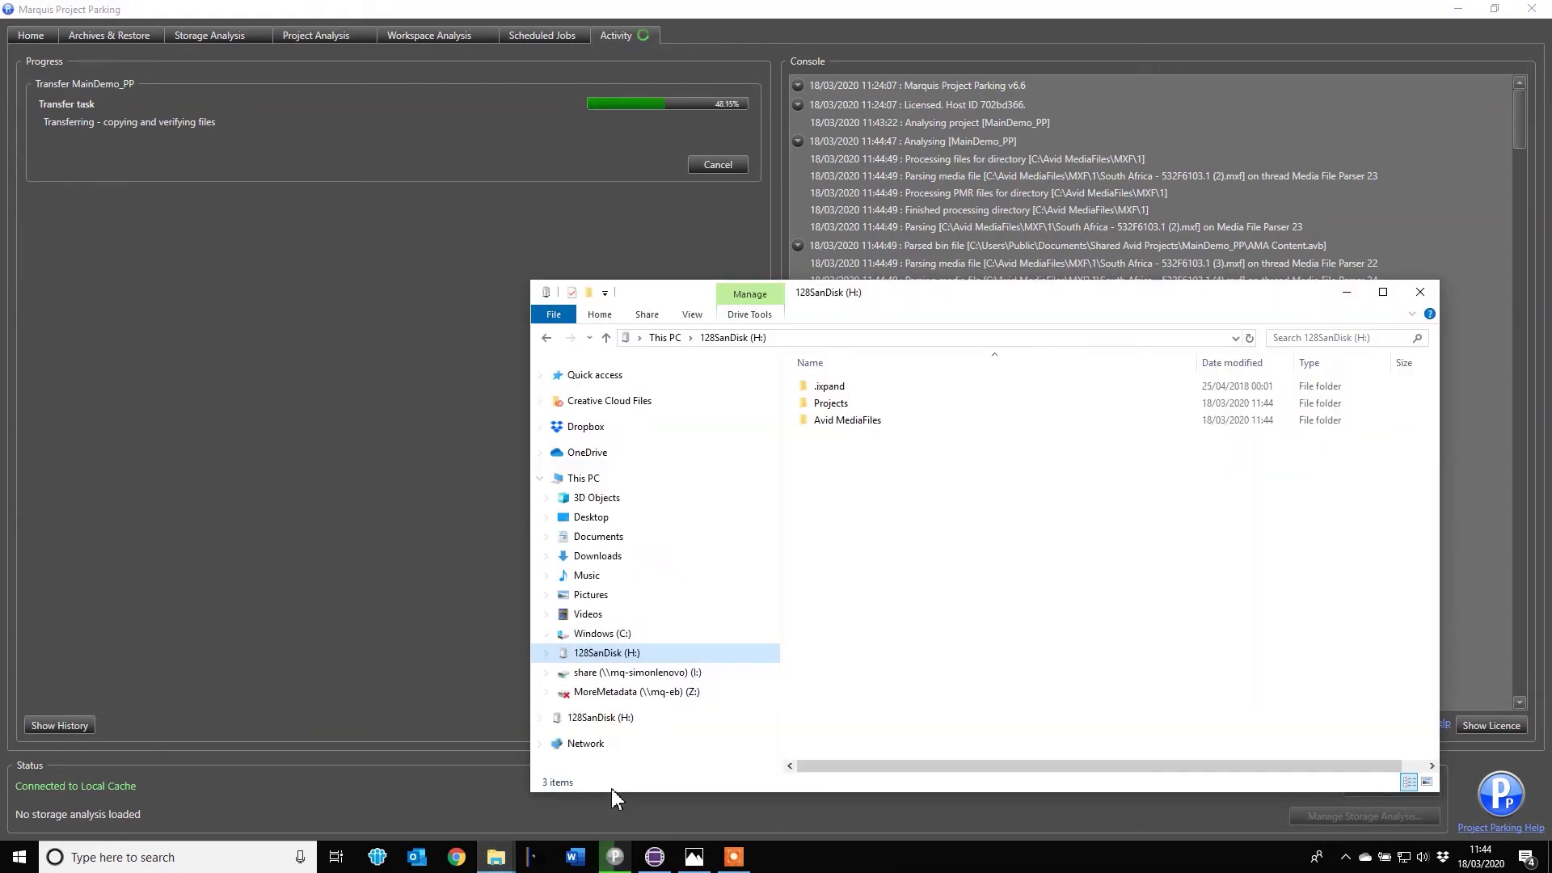
double_click(843, 421)
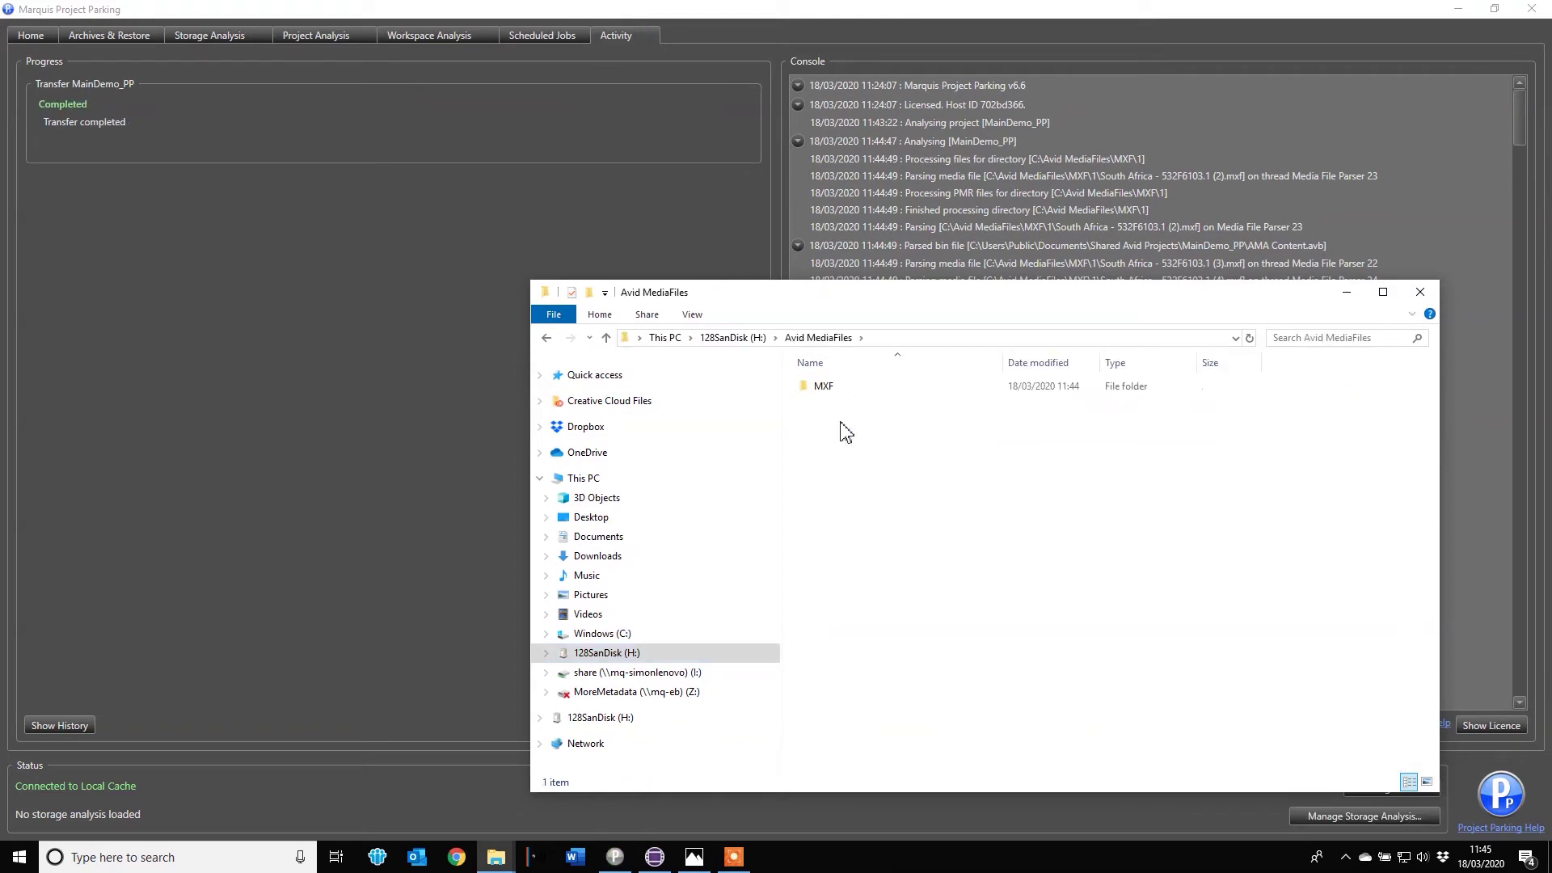
double_click(837, 388)
double_click(832, 391)
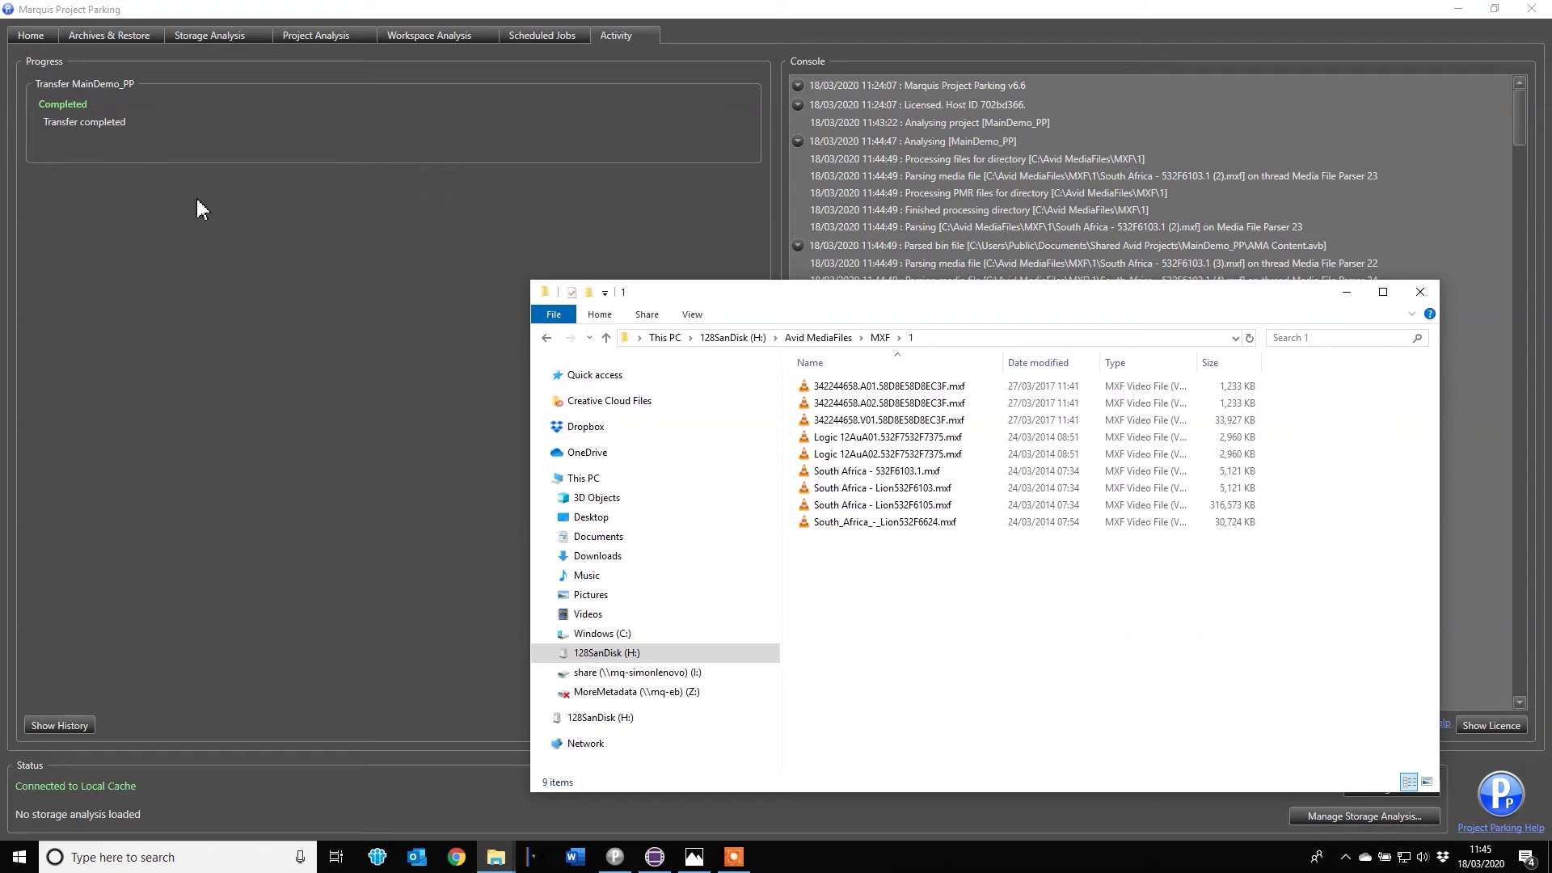
Step: Return to the root of the H: drive and examine the copied project files in Projects\MainDemo_PP
left_click(825, 345)
left_click(732, 338)
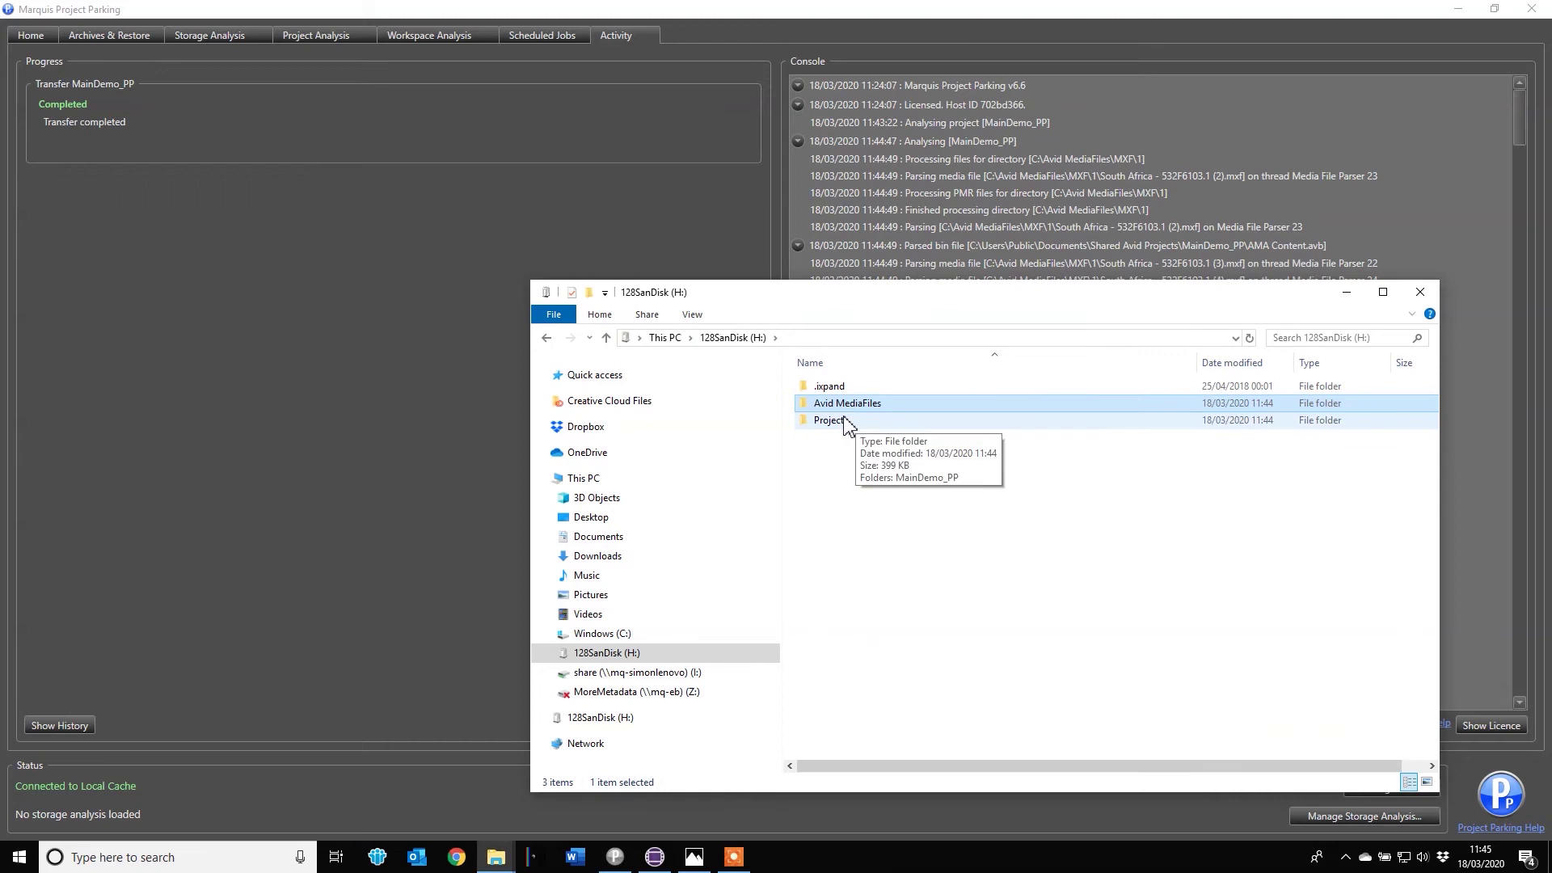
double_click(832, 420)
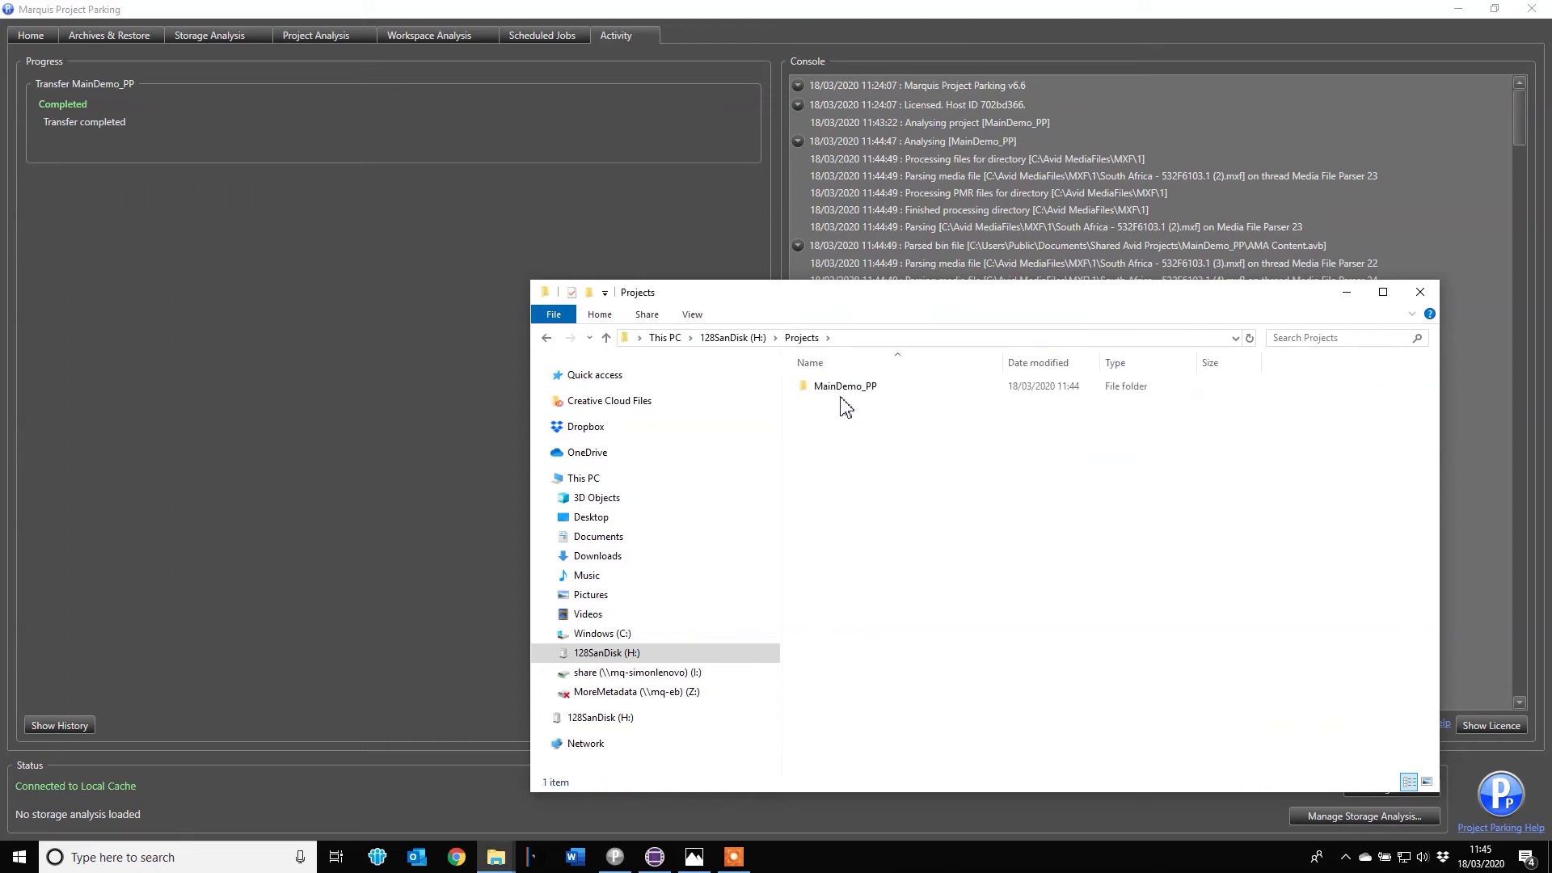
double_click(835, 392)
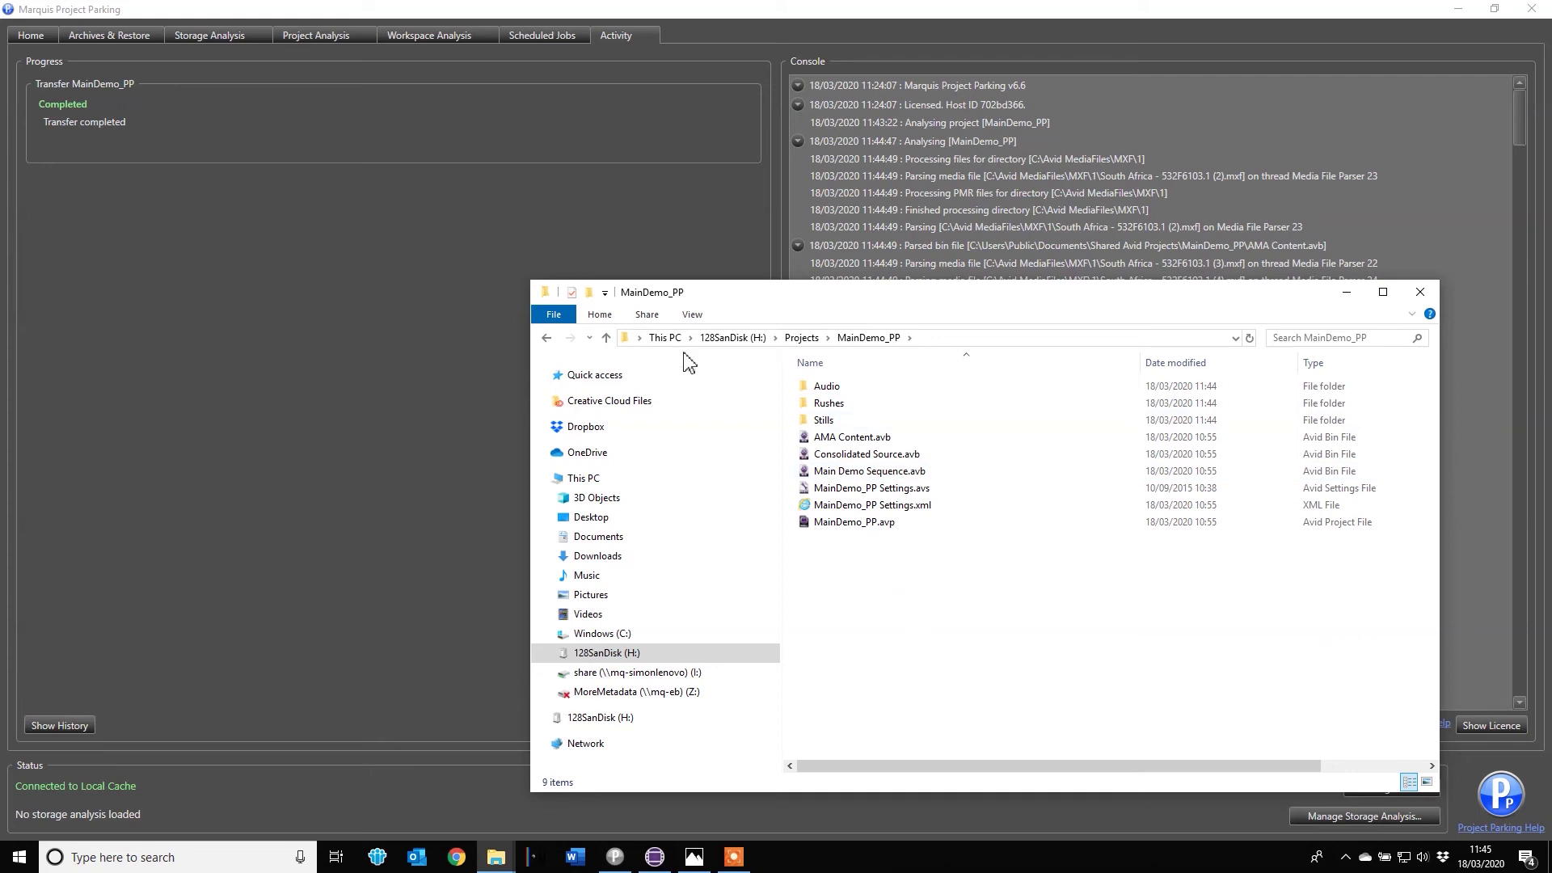
Step: Go back to the drive's Avid MediaFiles\MXF\1 folder and examine its file list again
left_click(730, 339)
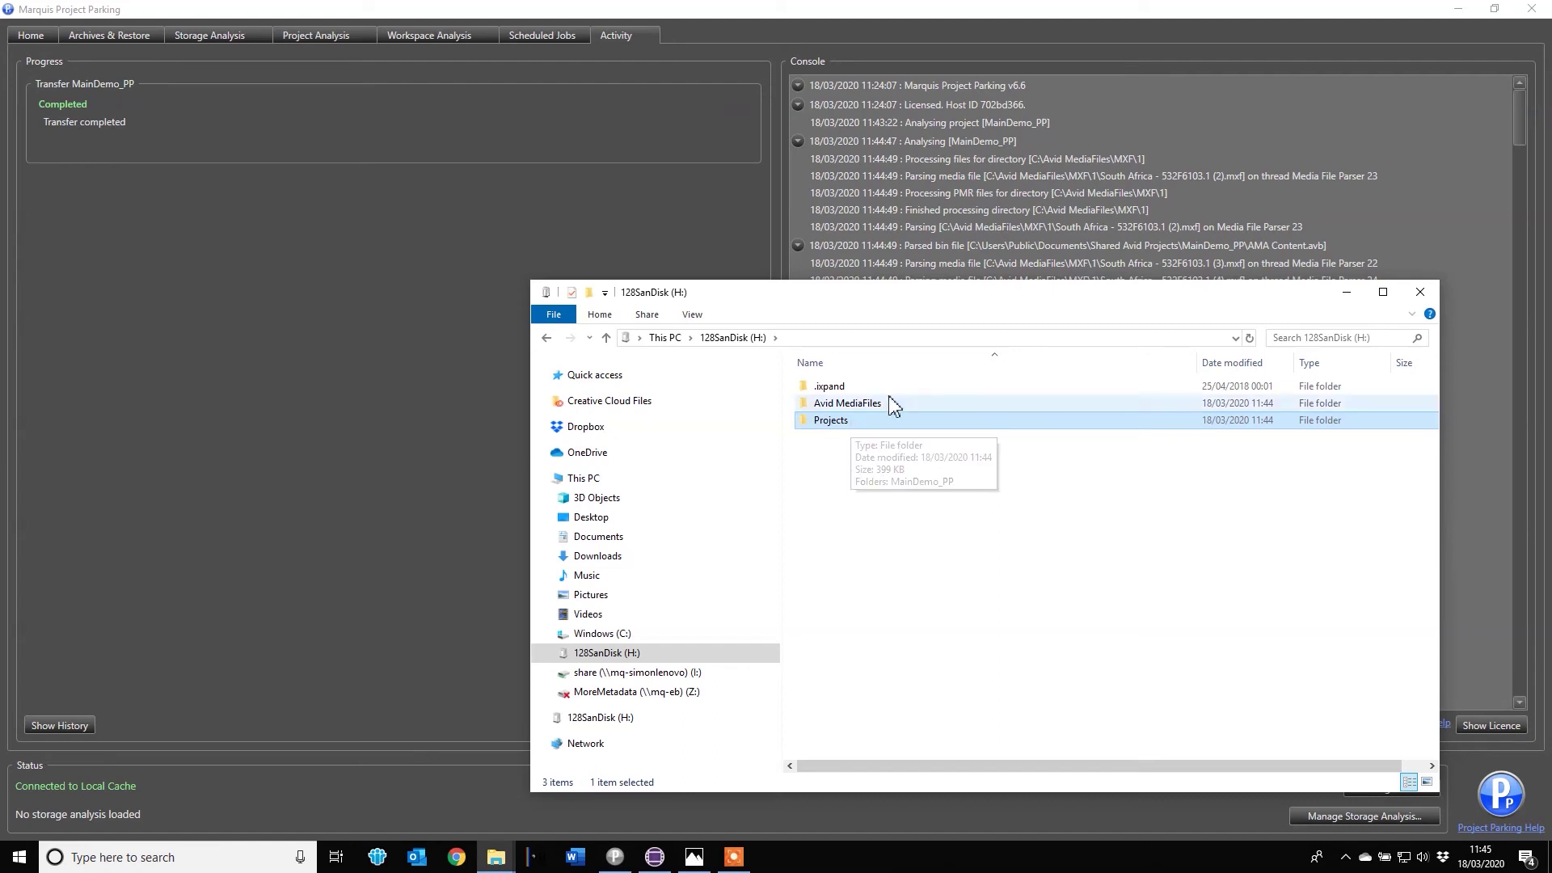
double_click(855, 402)
double_click(855, 395)
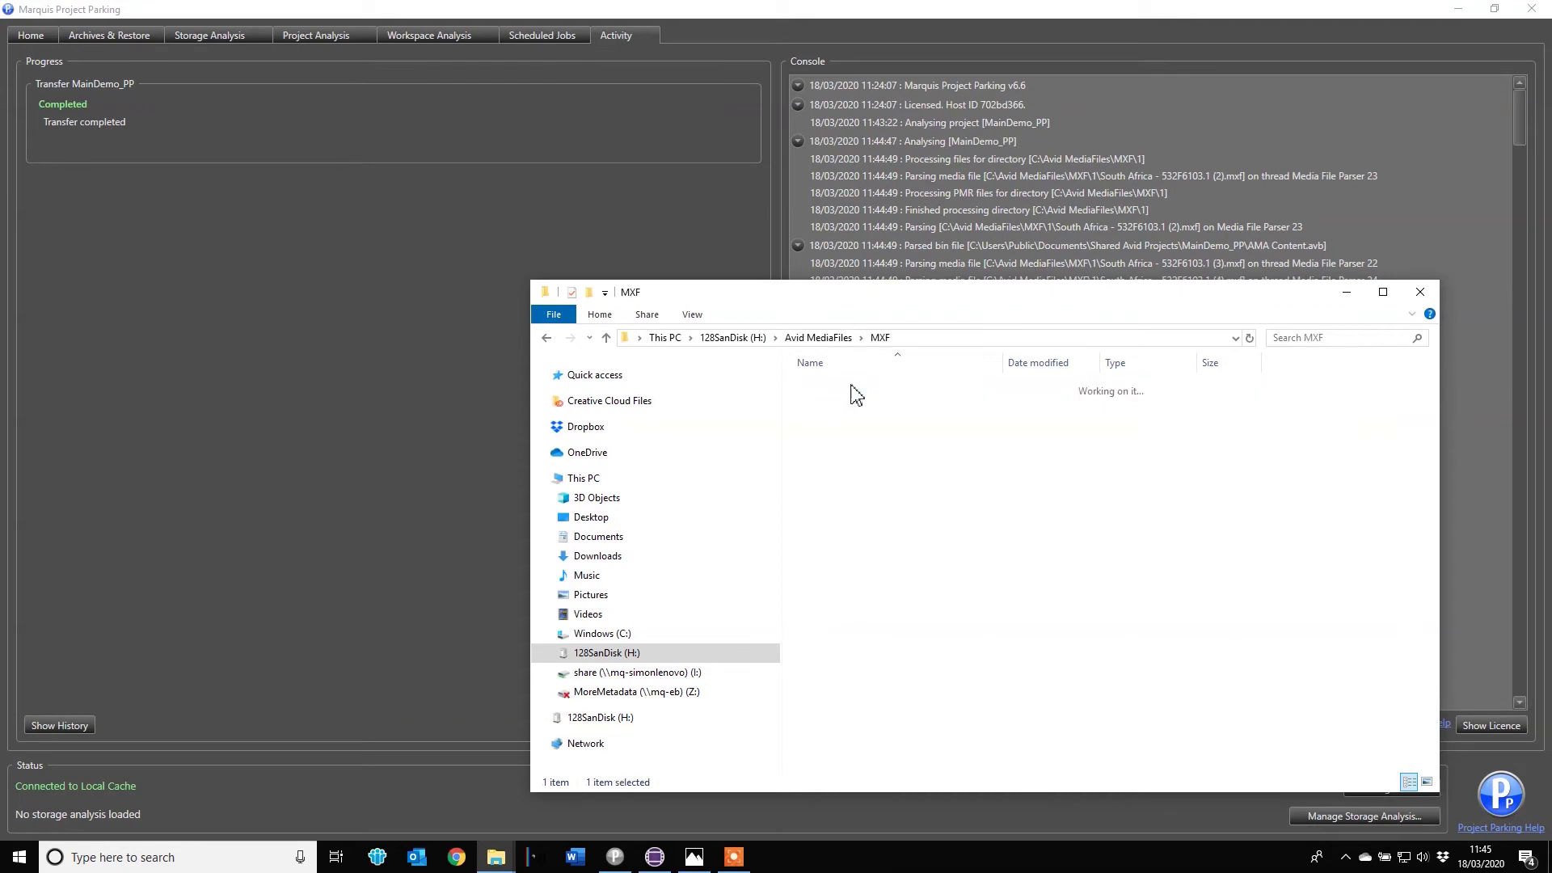
double_click(851, 392)
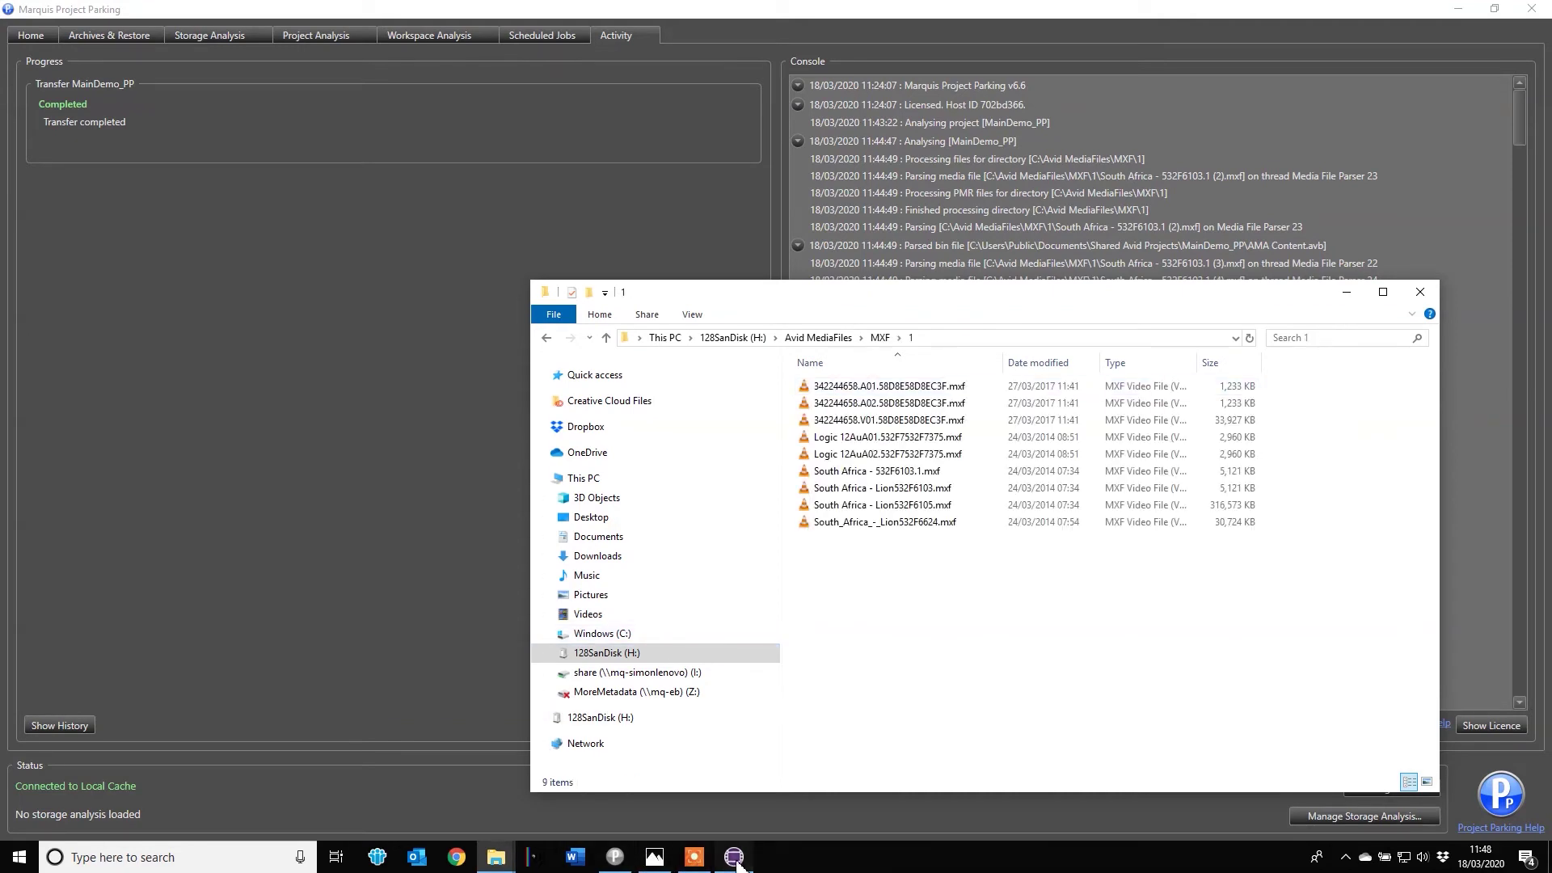
Step: Switch to Avid Media Composer, and return to the H: drive's MXF\1 folder in File Explorer to check for media database files
left_click(739, 864)
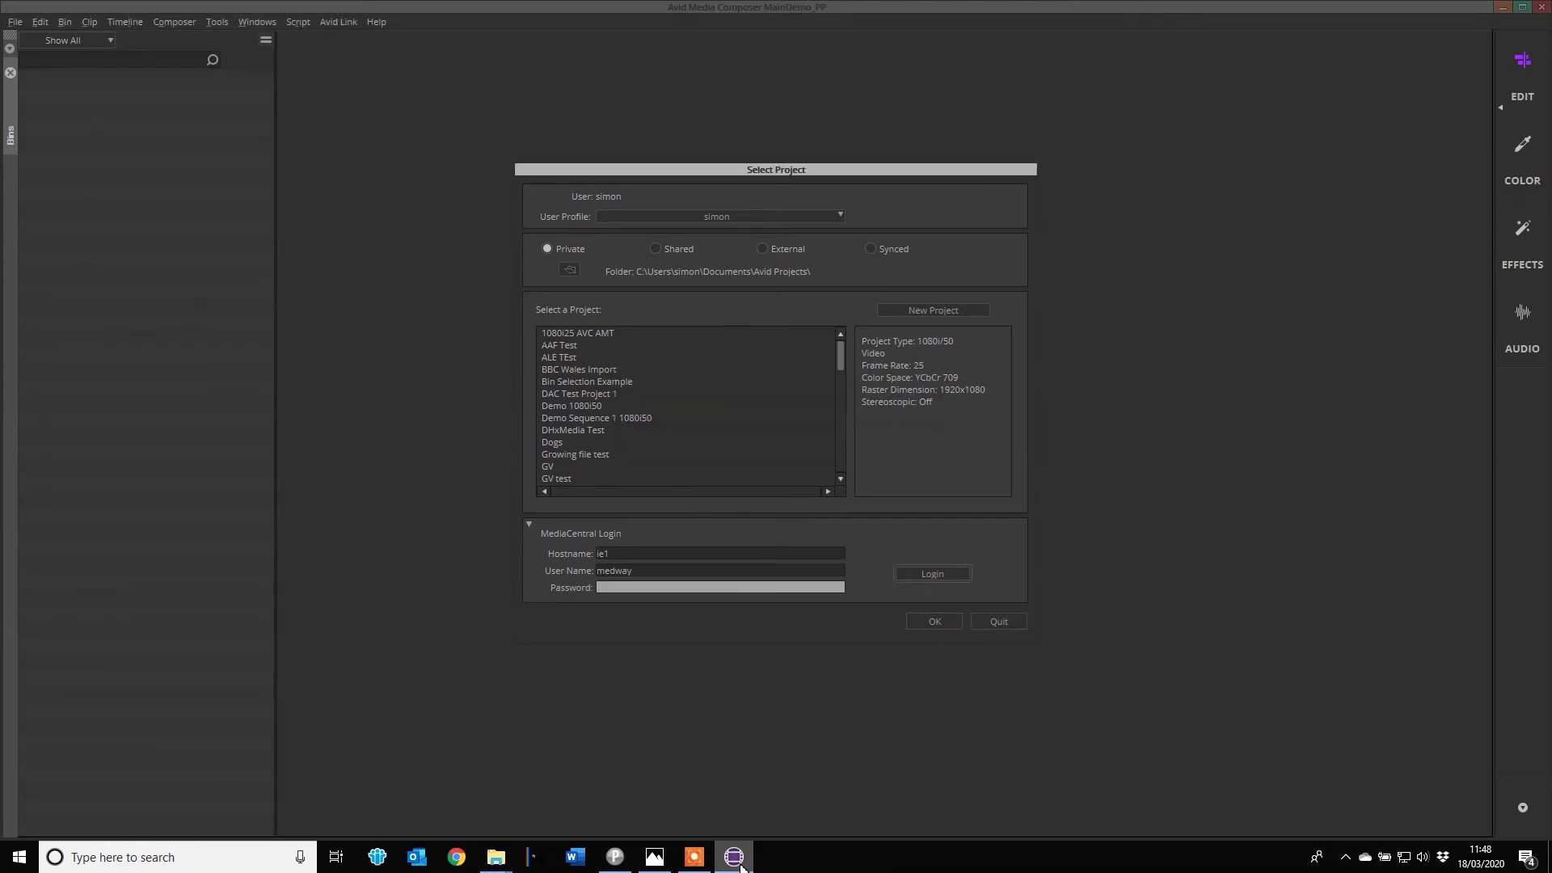
mouse_move(497, 857)
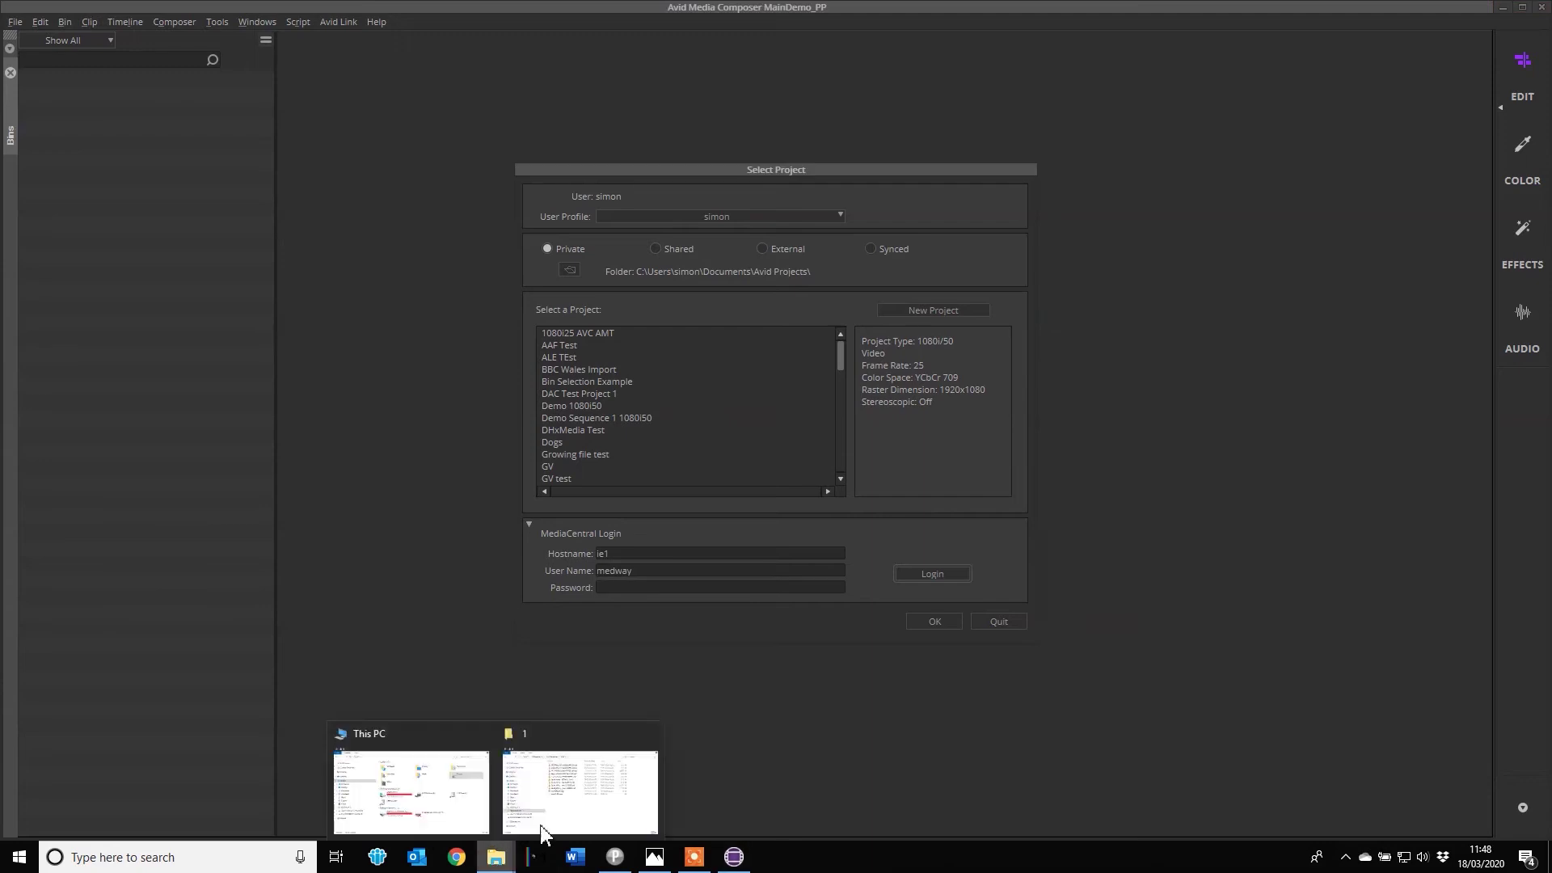
left_click(541, 832)
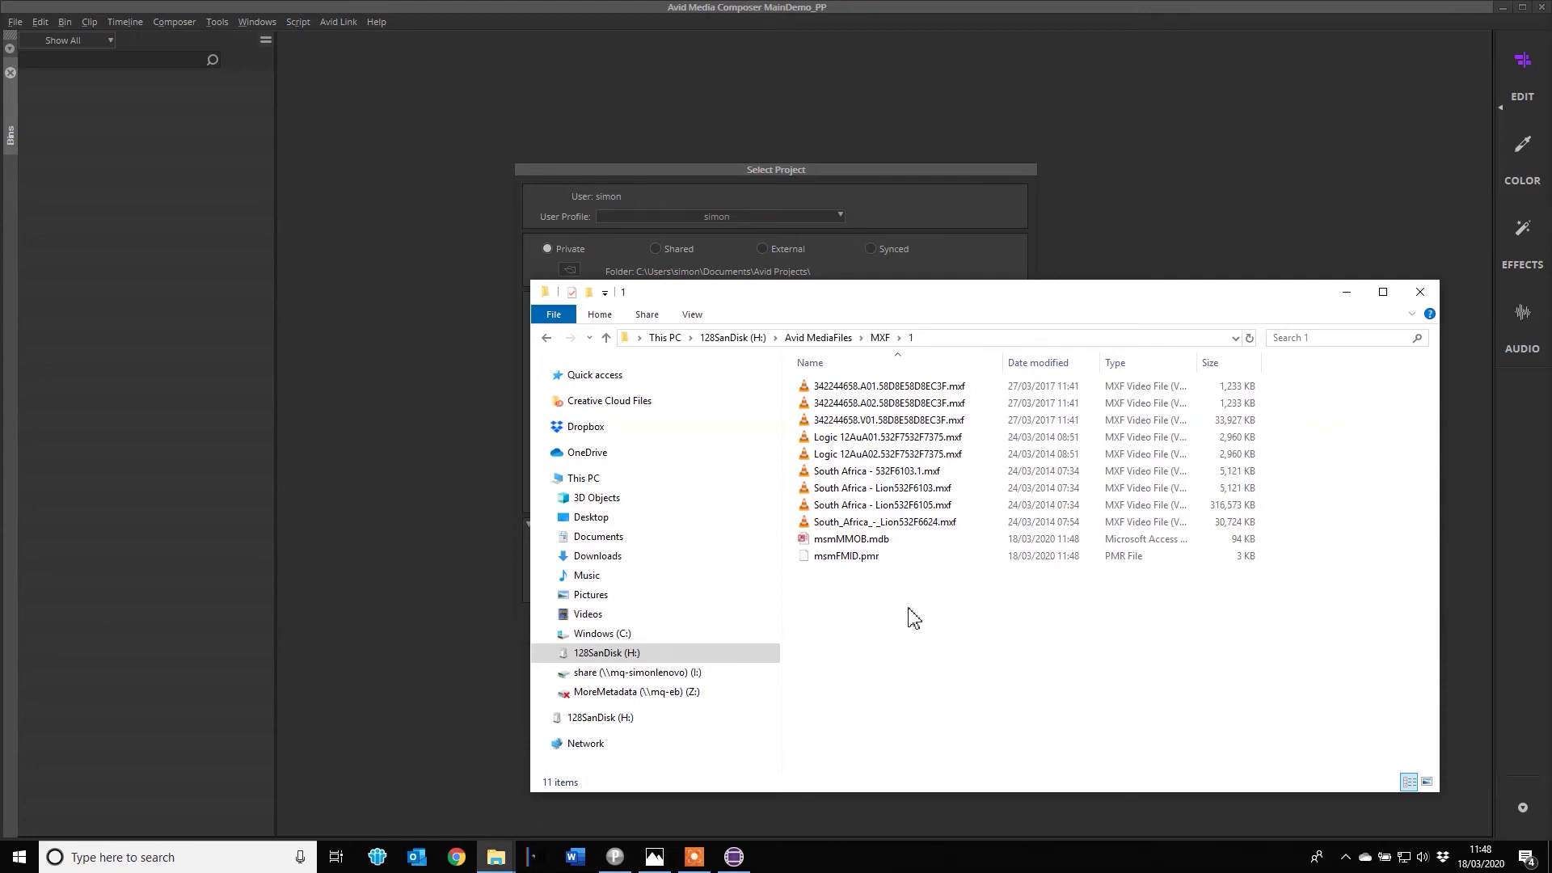
Step: Return to Marquis Project Parking and transfer the shared Aquarium_PP project to 128sandisk (h:) with the Copy to external drive profile
left_click(617, 858)
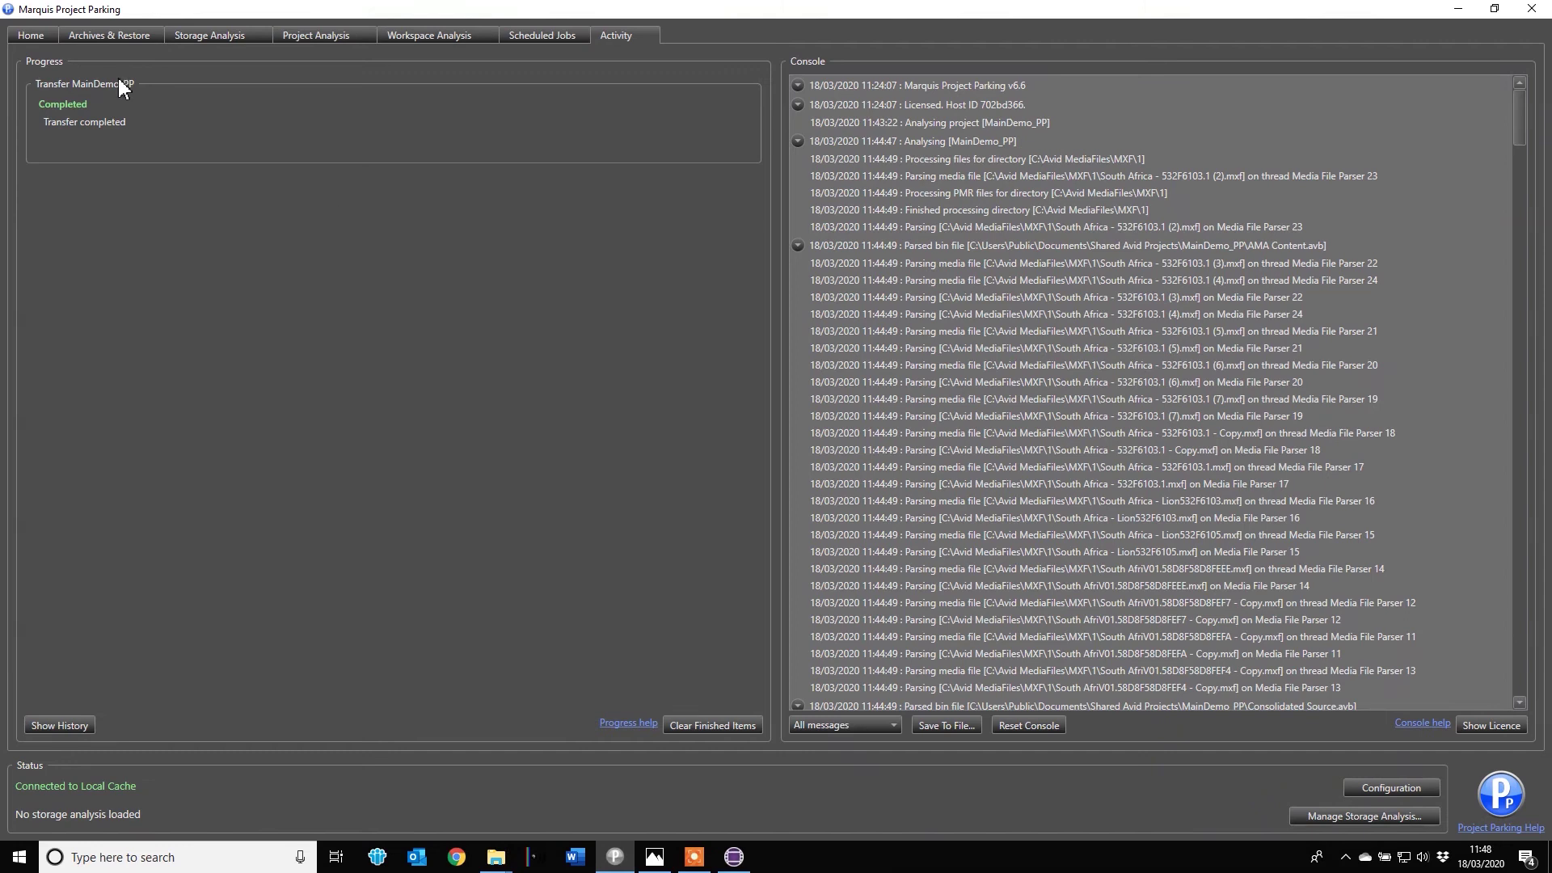
left_click(31, 35)
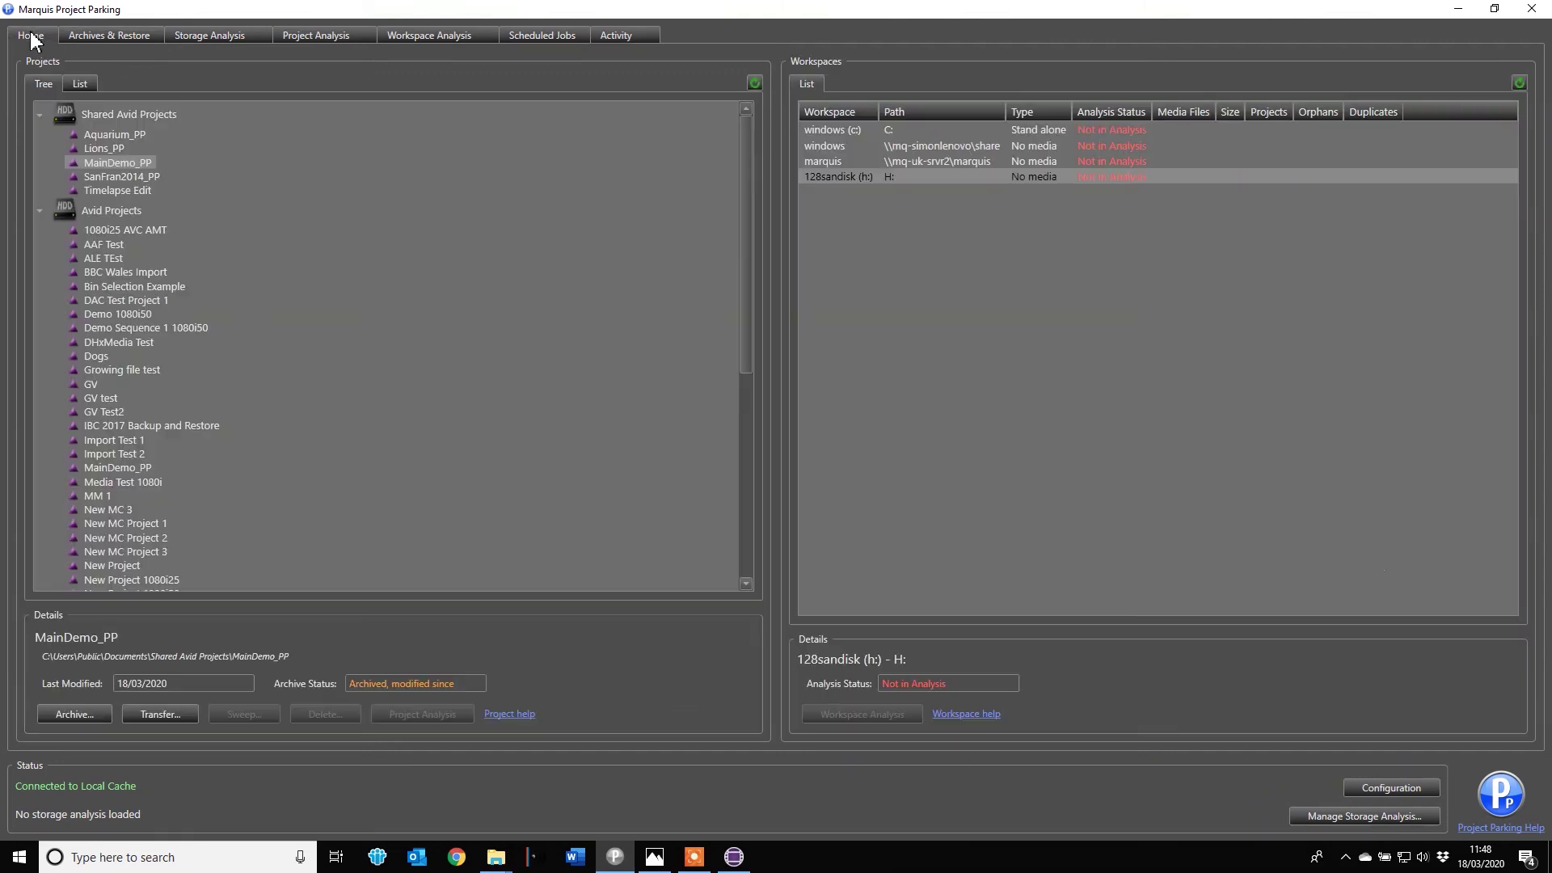
left_click(109, 134)
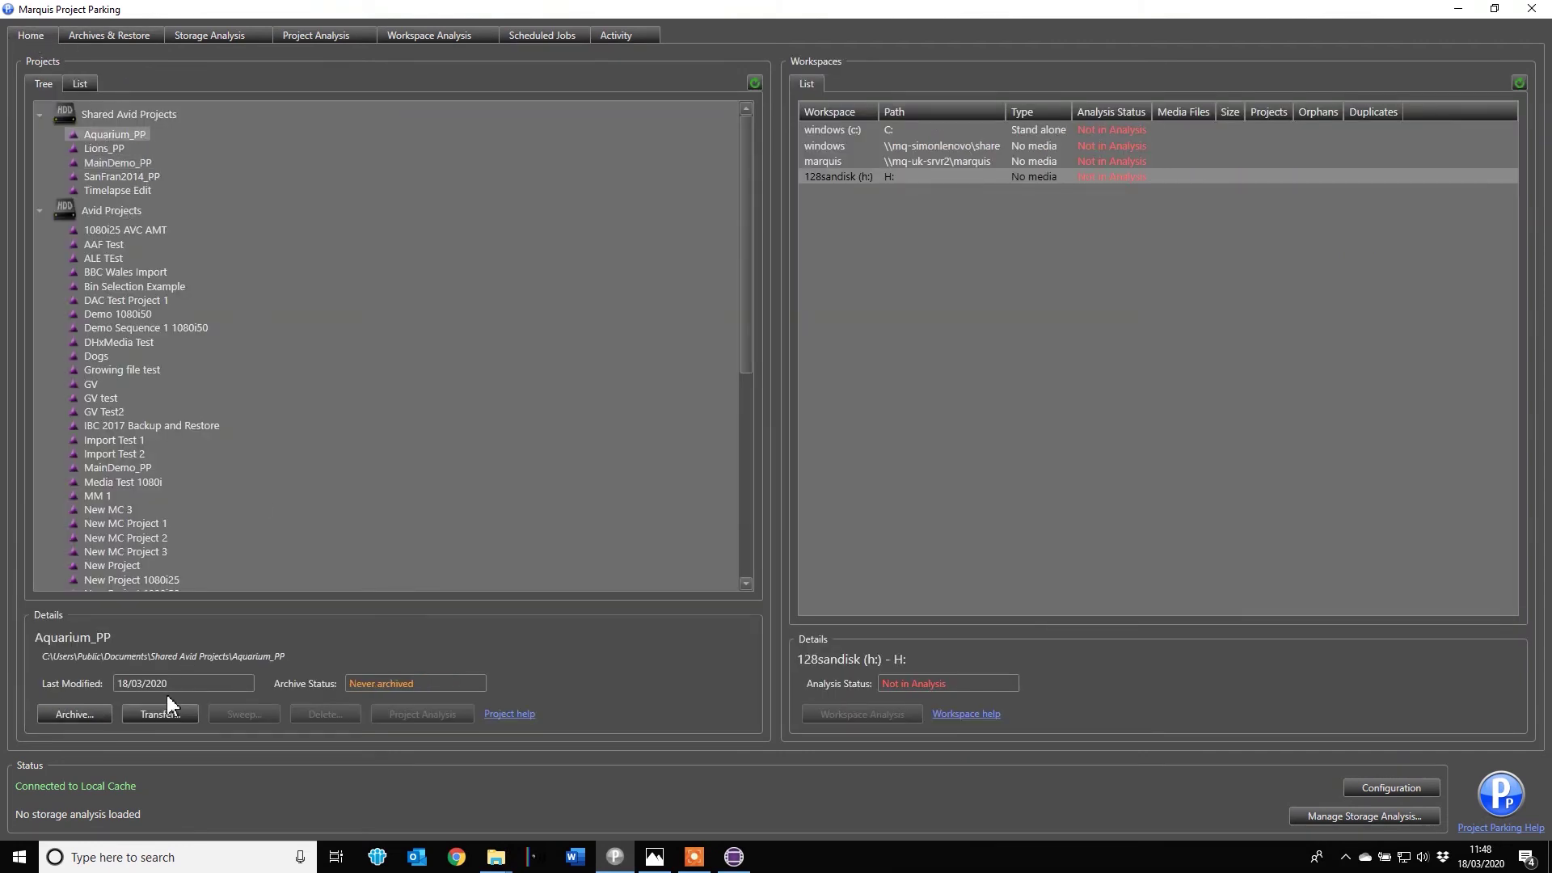
left_click(166, 714)
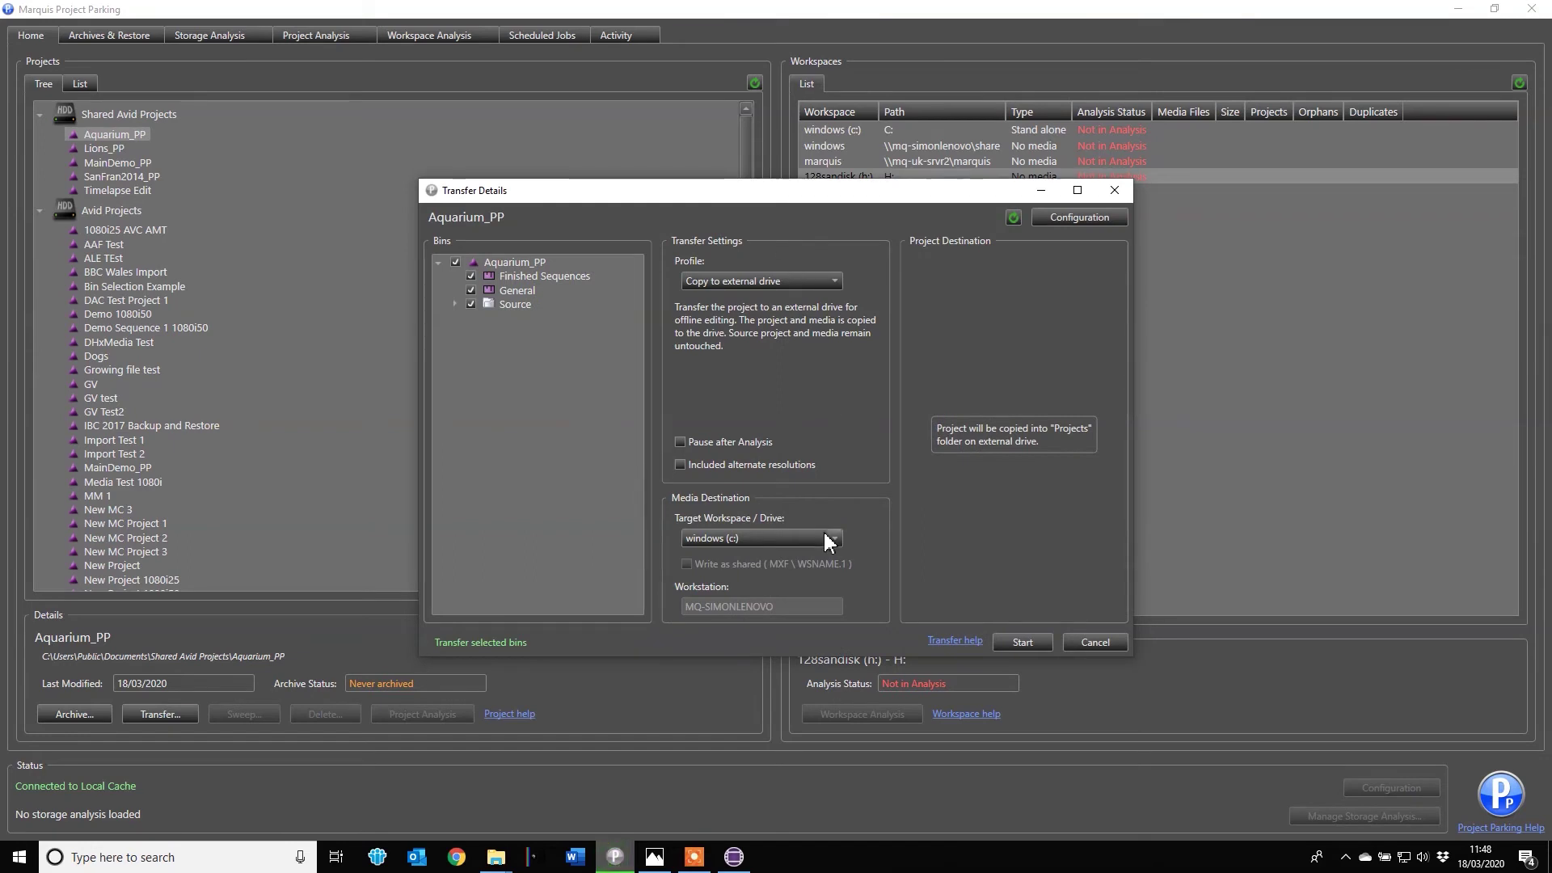
left_click(832, 538)
left_click(728, 621)
left_click(1031, 643)
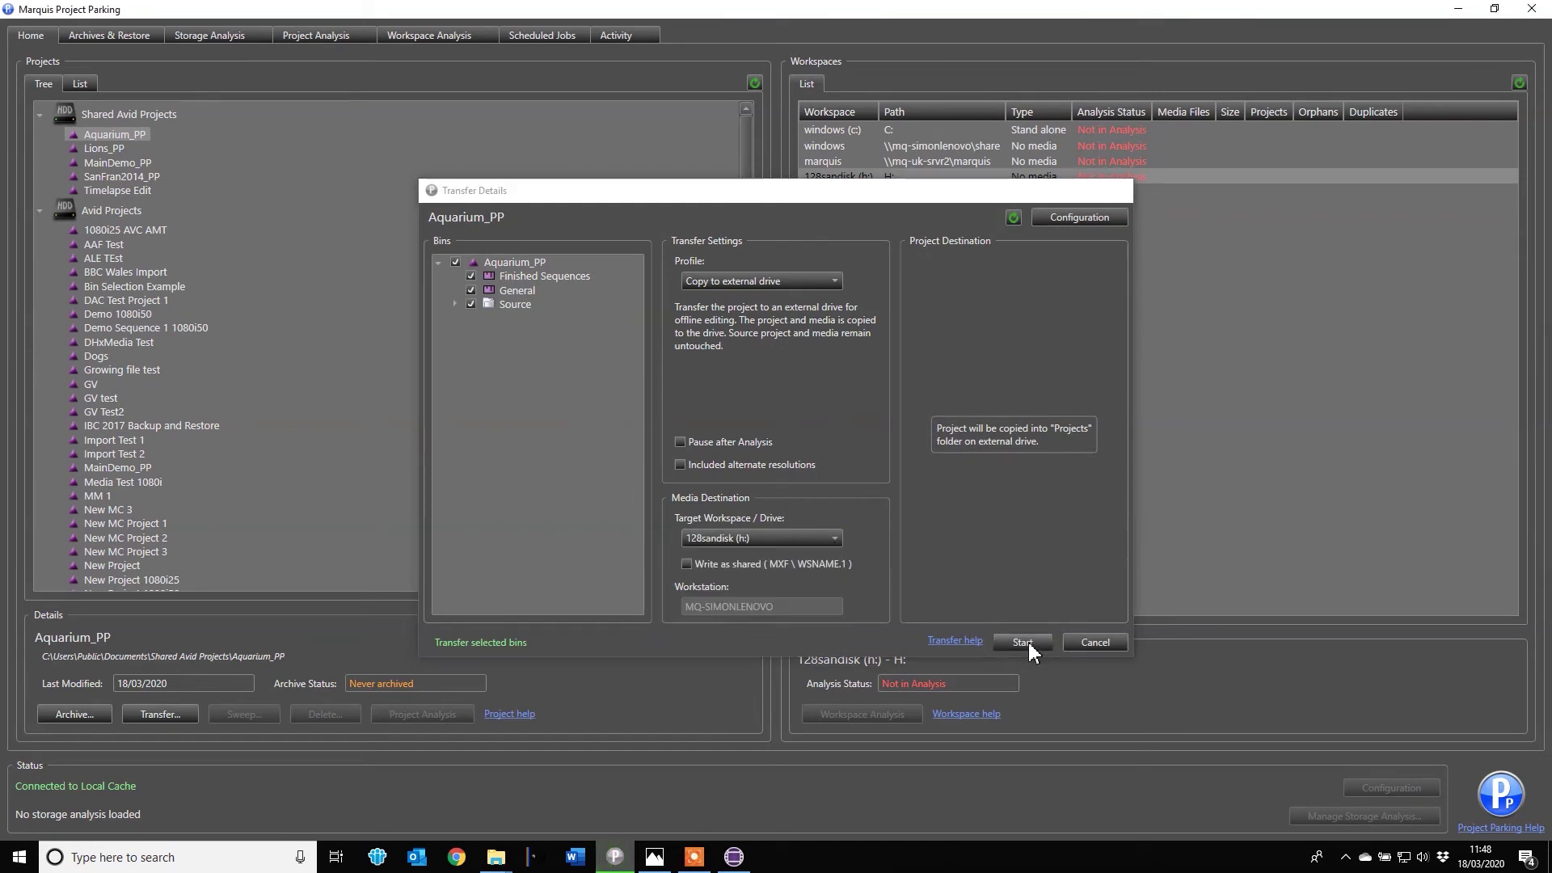
Step: Transfer the shared Lions_PP project to 128sandisk (h:) with the Copy to external drive profile, and show the progress of the transfers
left_click(103, 150)
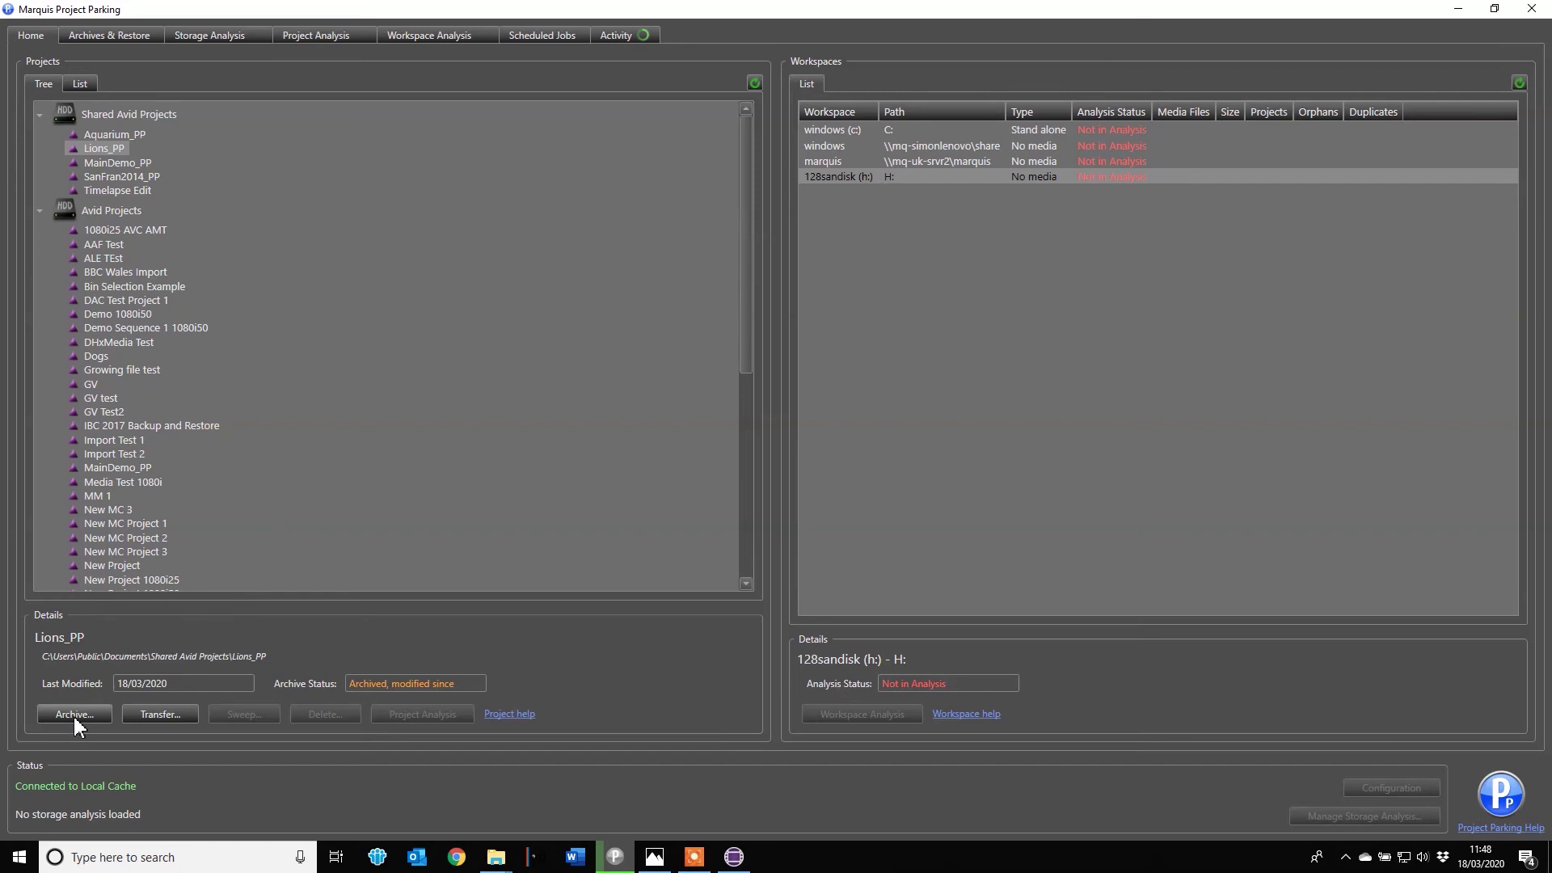
left_click(156, 715)
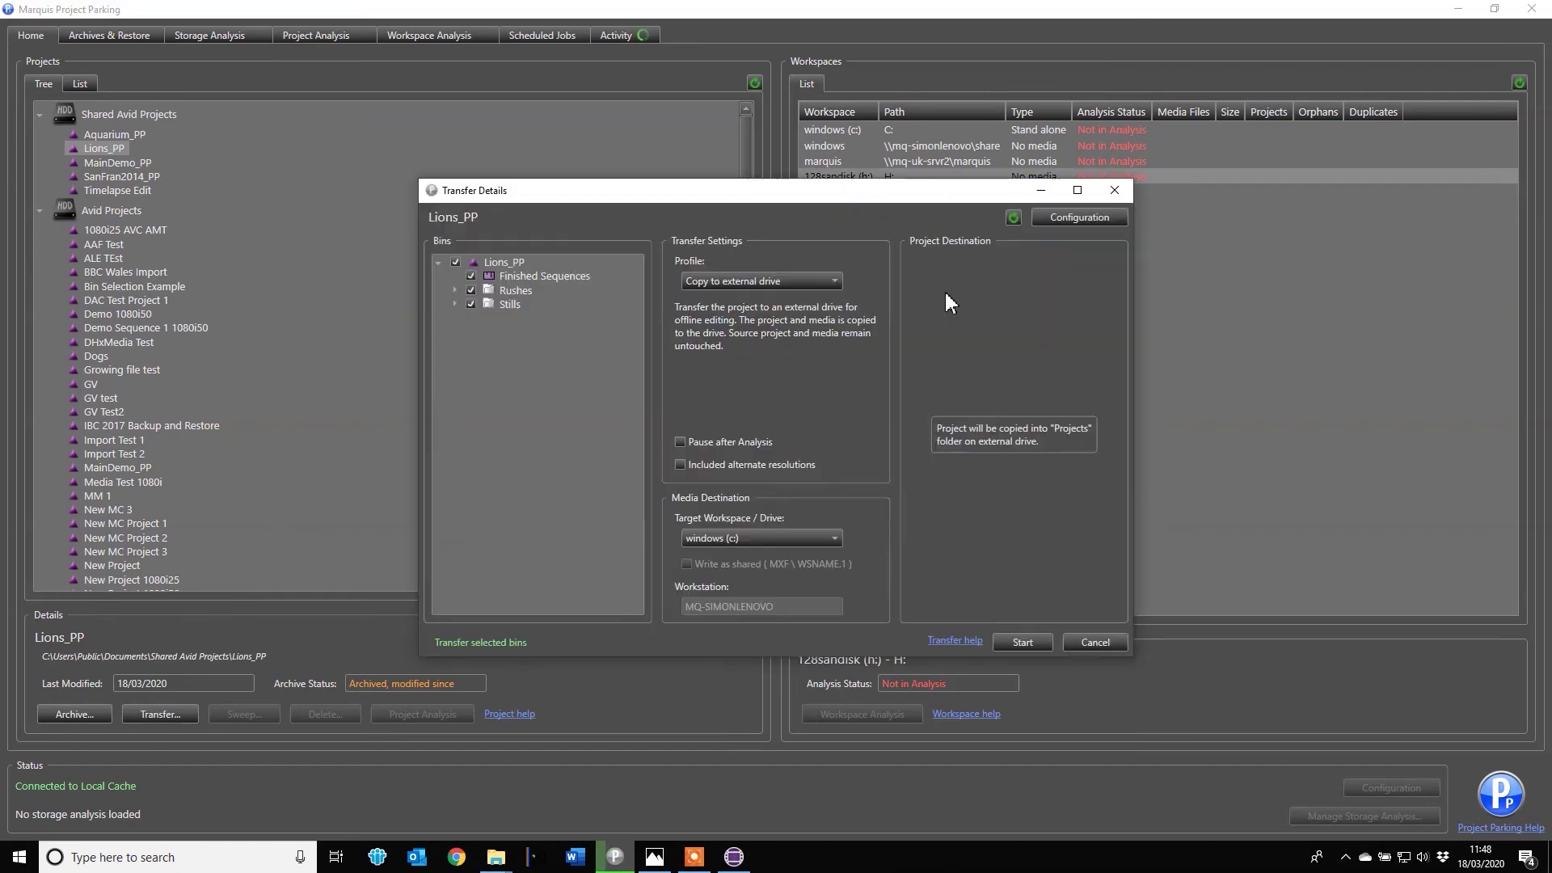
left_click(832, 538)
left_click(776, 609)
left_click(1034, 645)
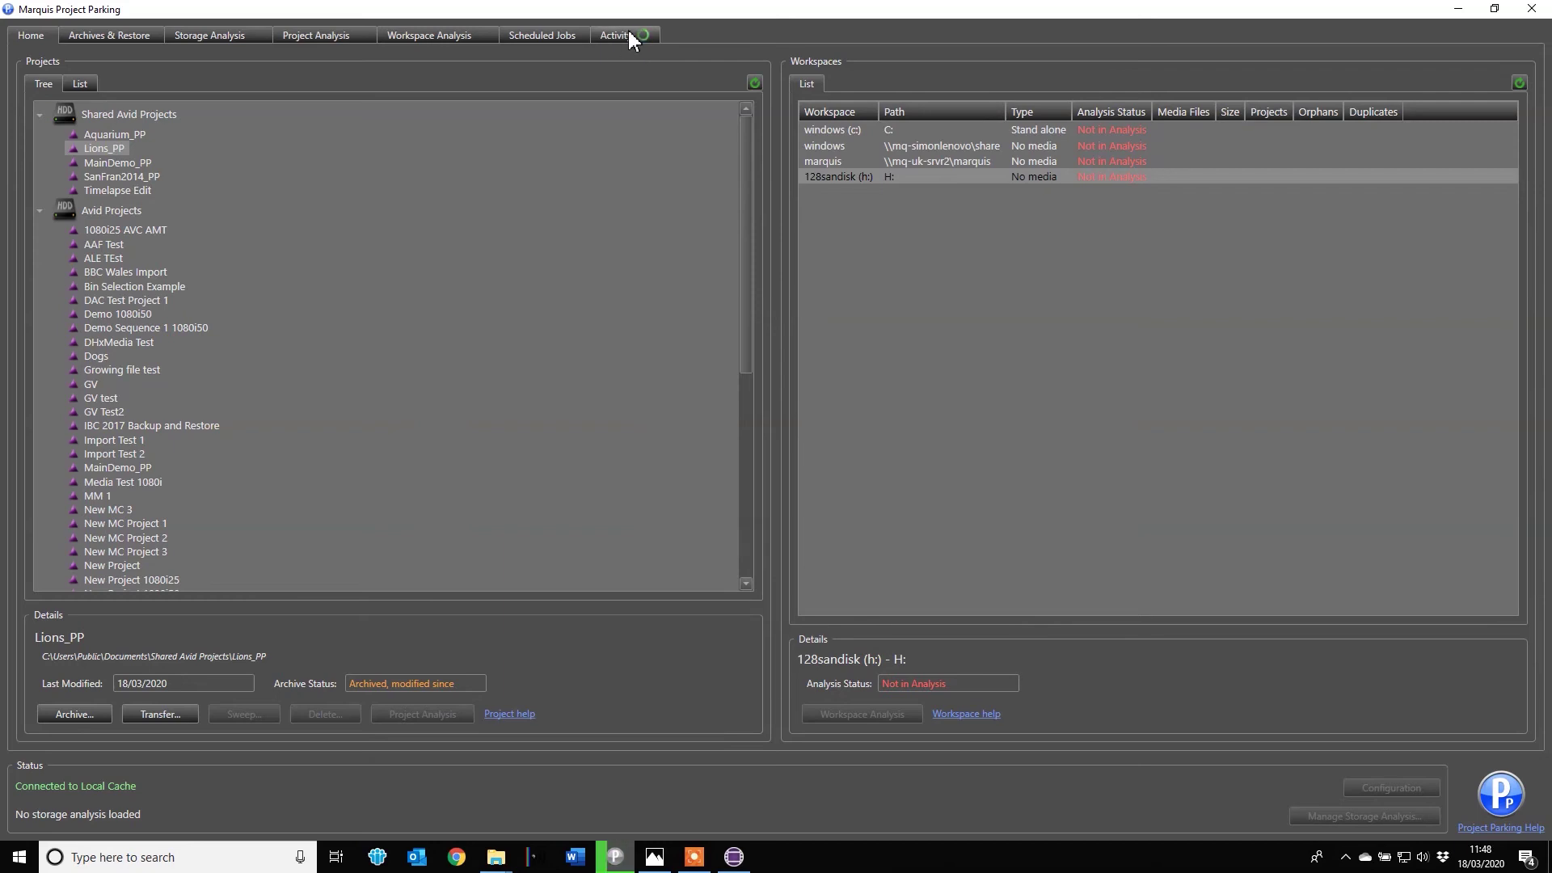
left_click(627, 34)
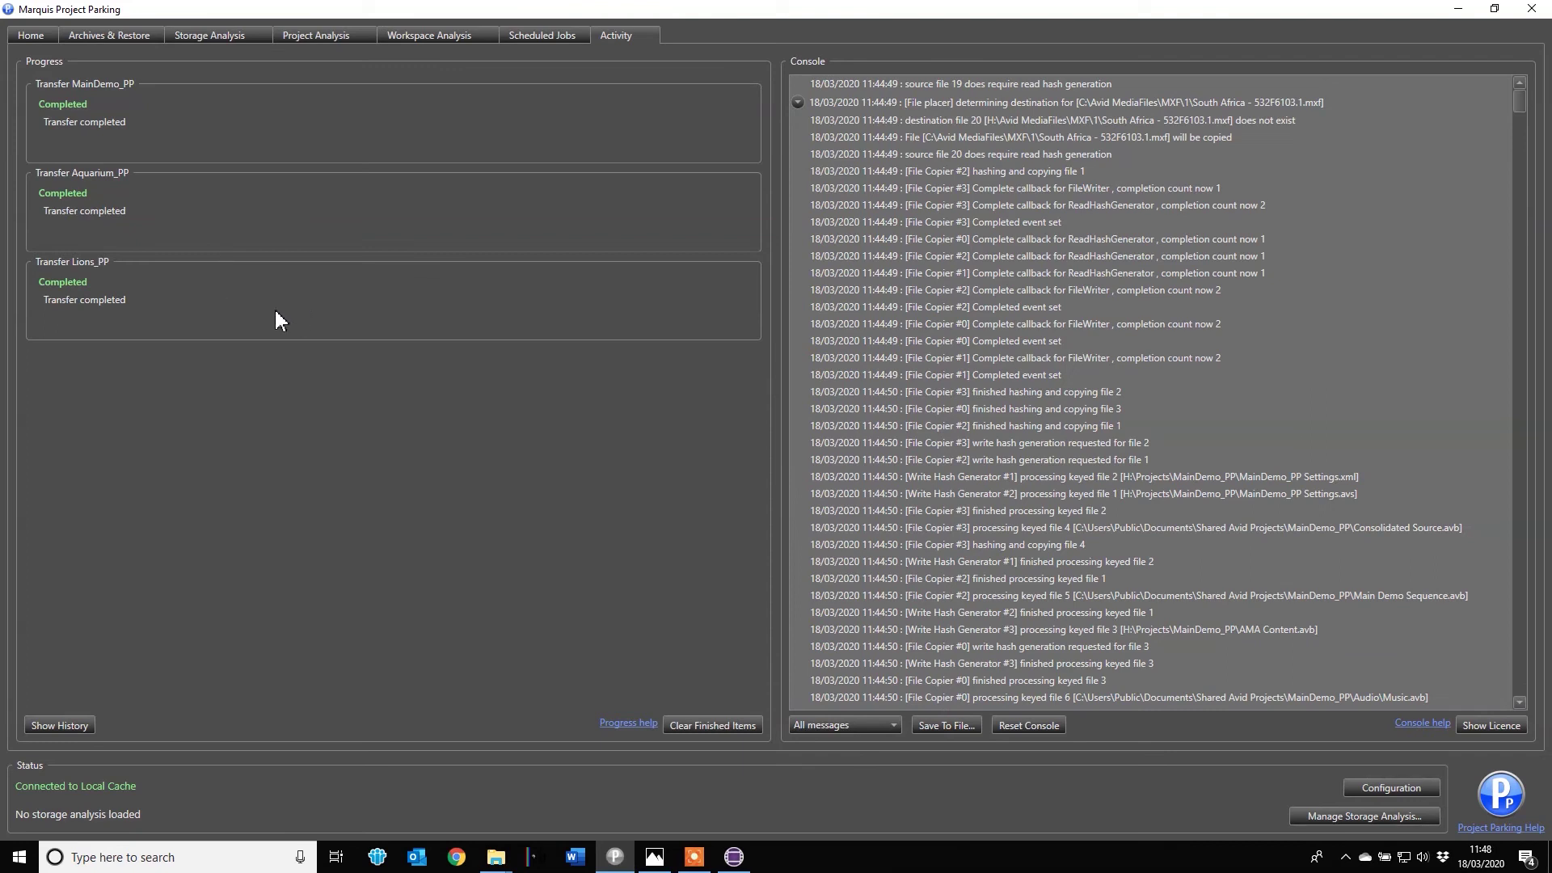
Step: Examine the Avid MediaFiles folder structure on the H: drive down to its MXF folder in File Explorer, and return to Marquis Project Parking
mouse_move(503, 865)
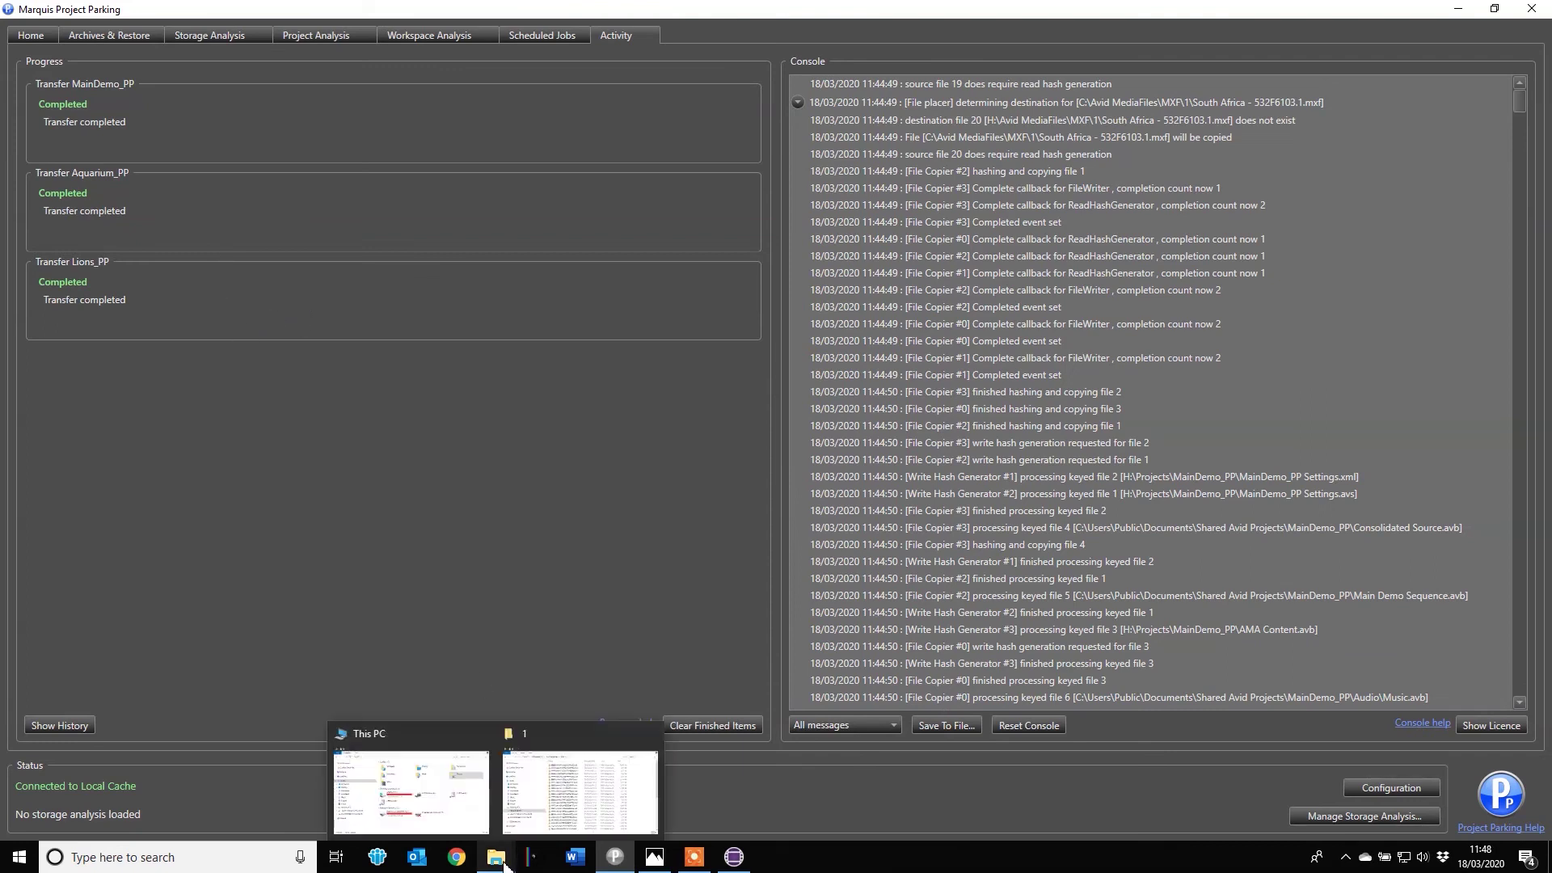
left_click(579, 792)
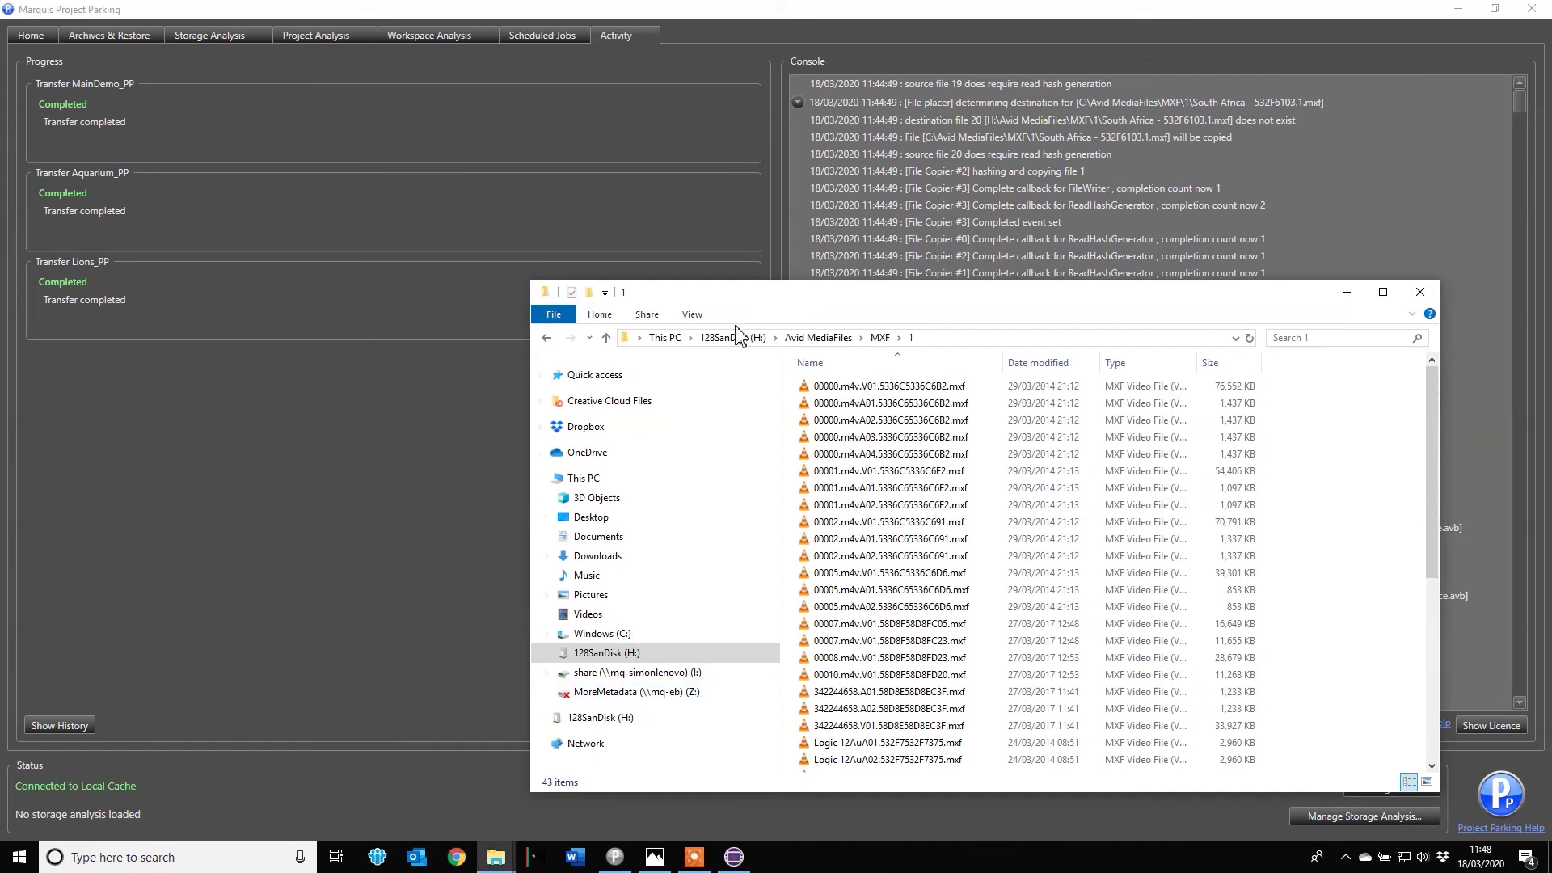
left_click(738, 341)
double_click(845, 387)
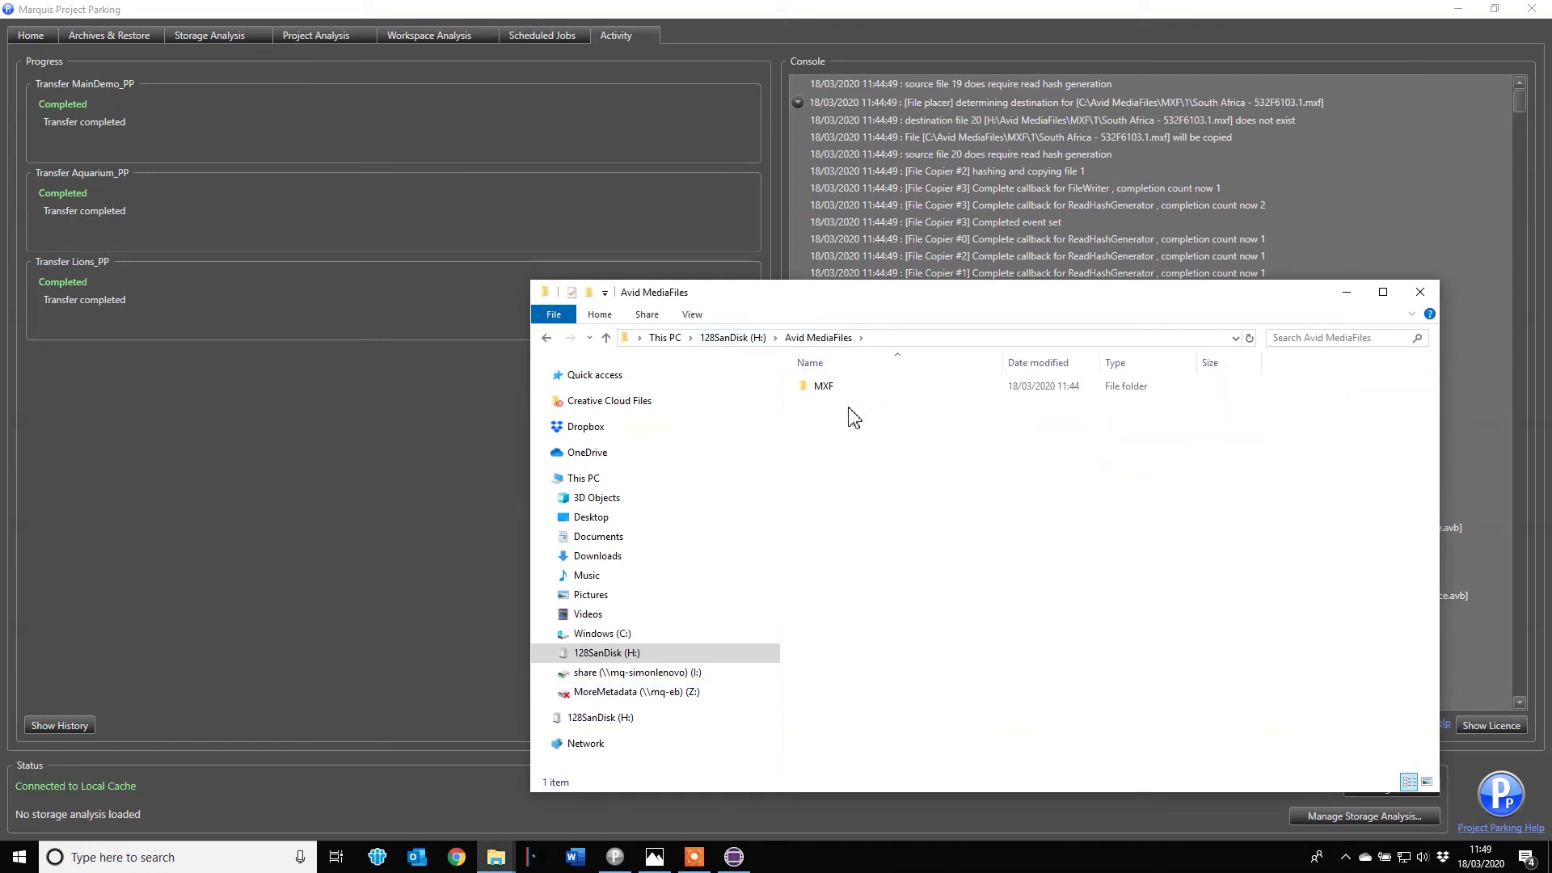
double_click(839, 393)
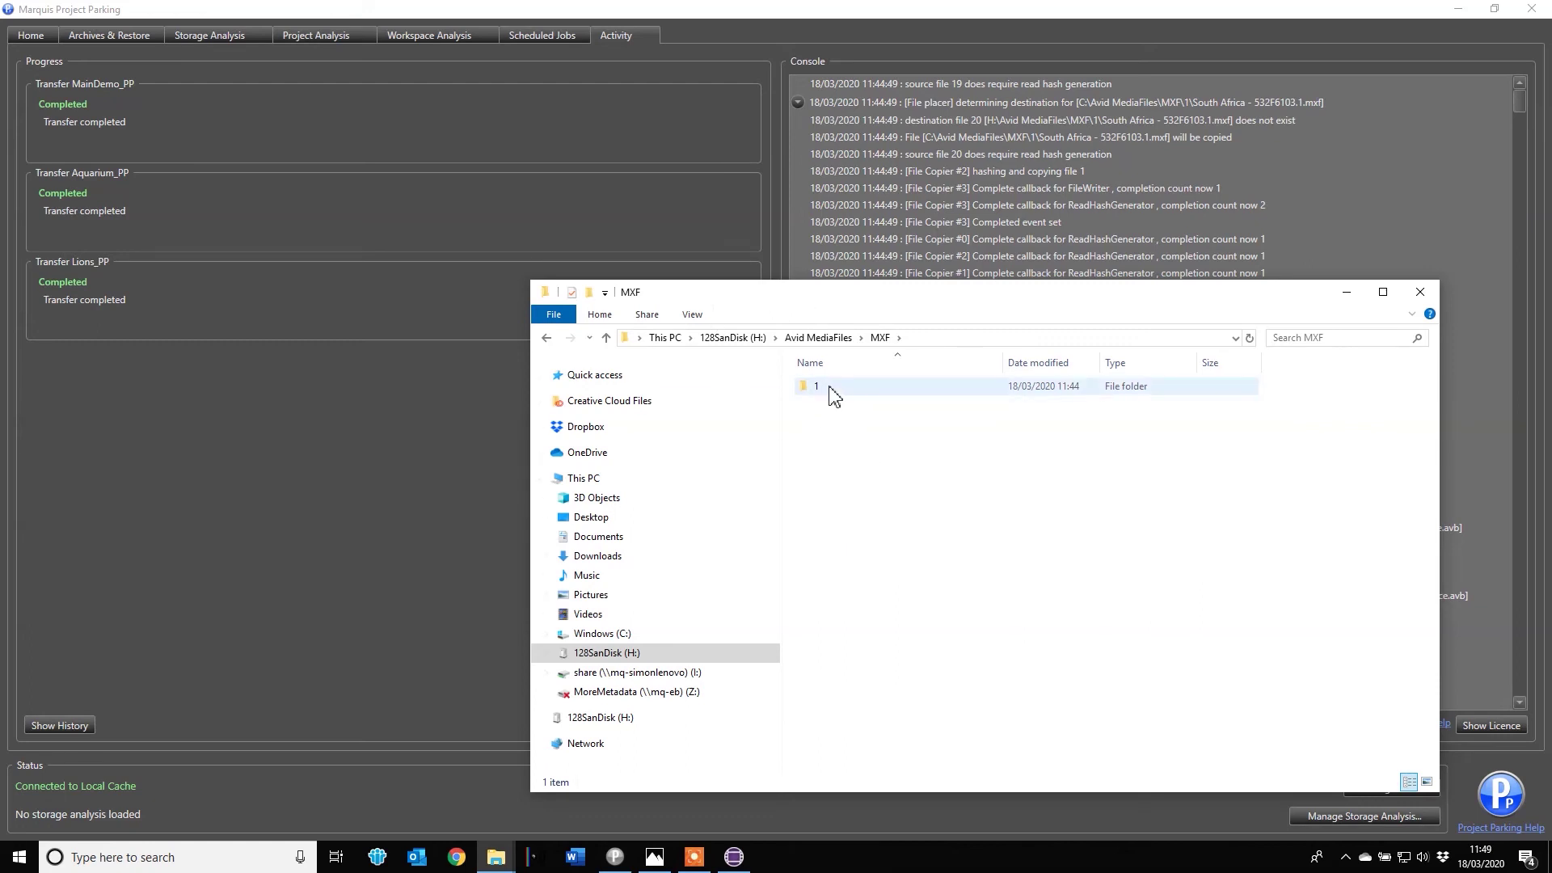
left_click(372, 501)
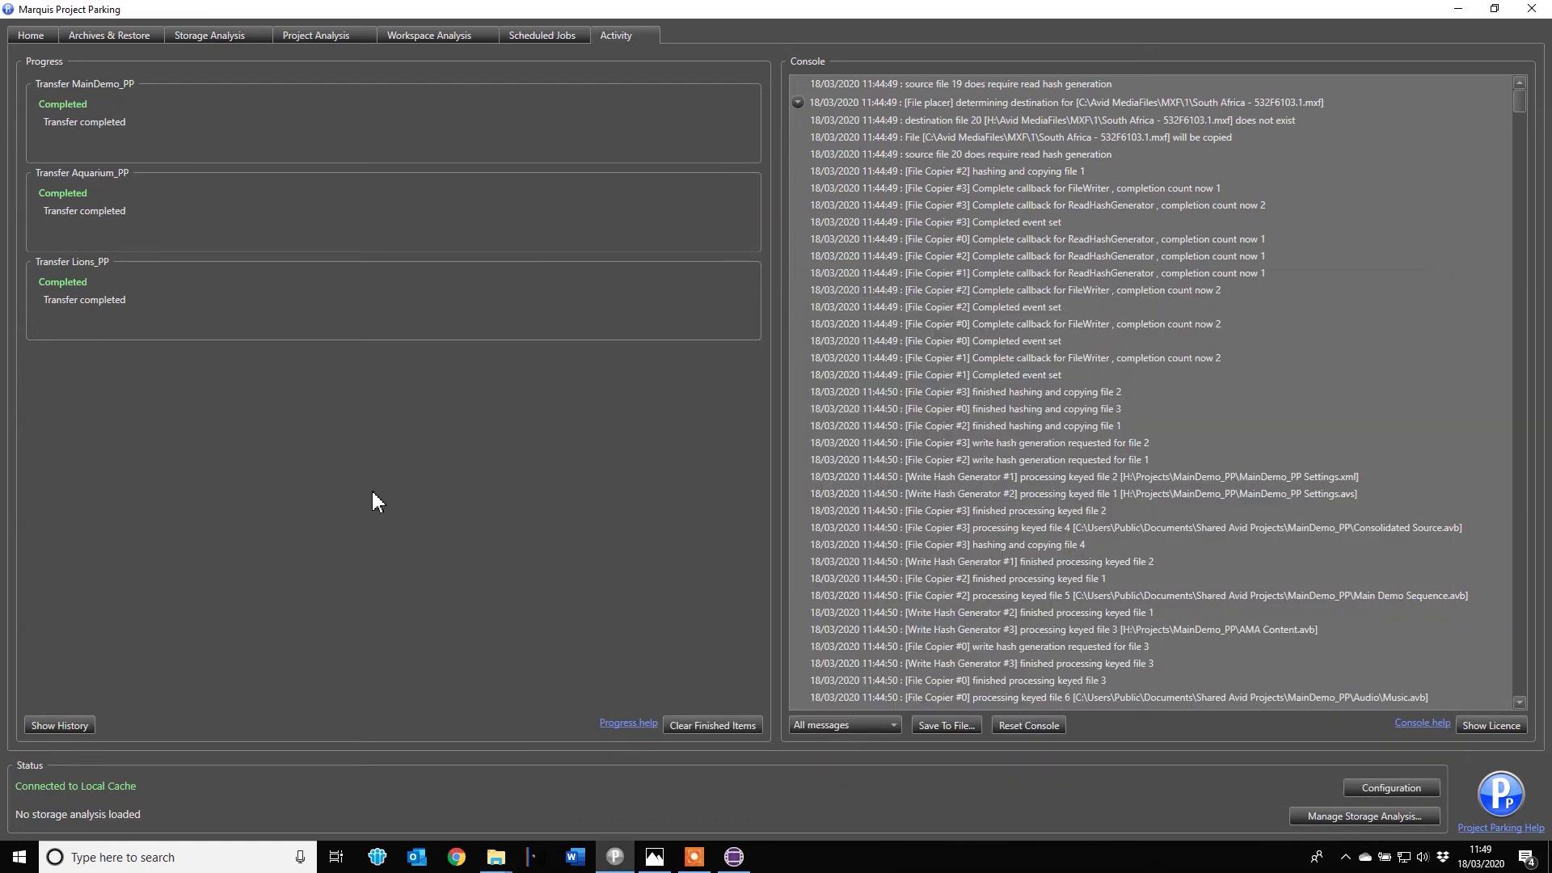
Step: Examine the transfer profiles available for the shared Lions_PP project, including Re-integrate offline project, and close the transfer details without starting
left_click(43, 38)
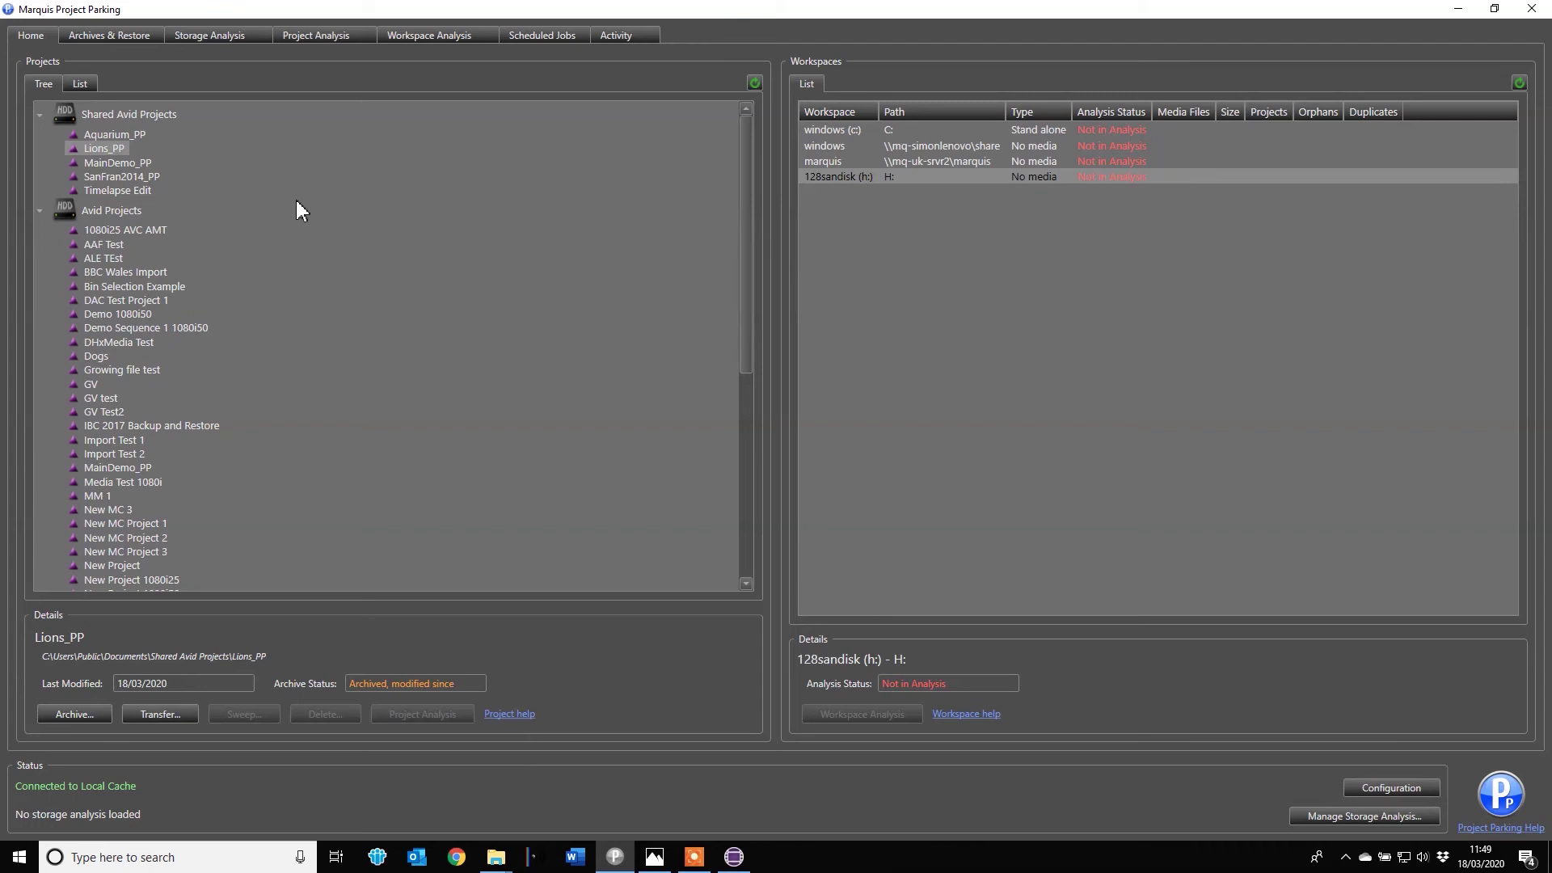
left_click(159, 715)
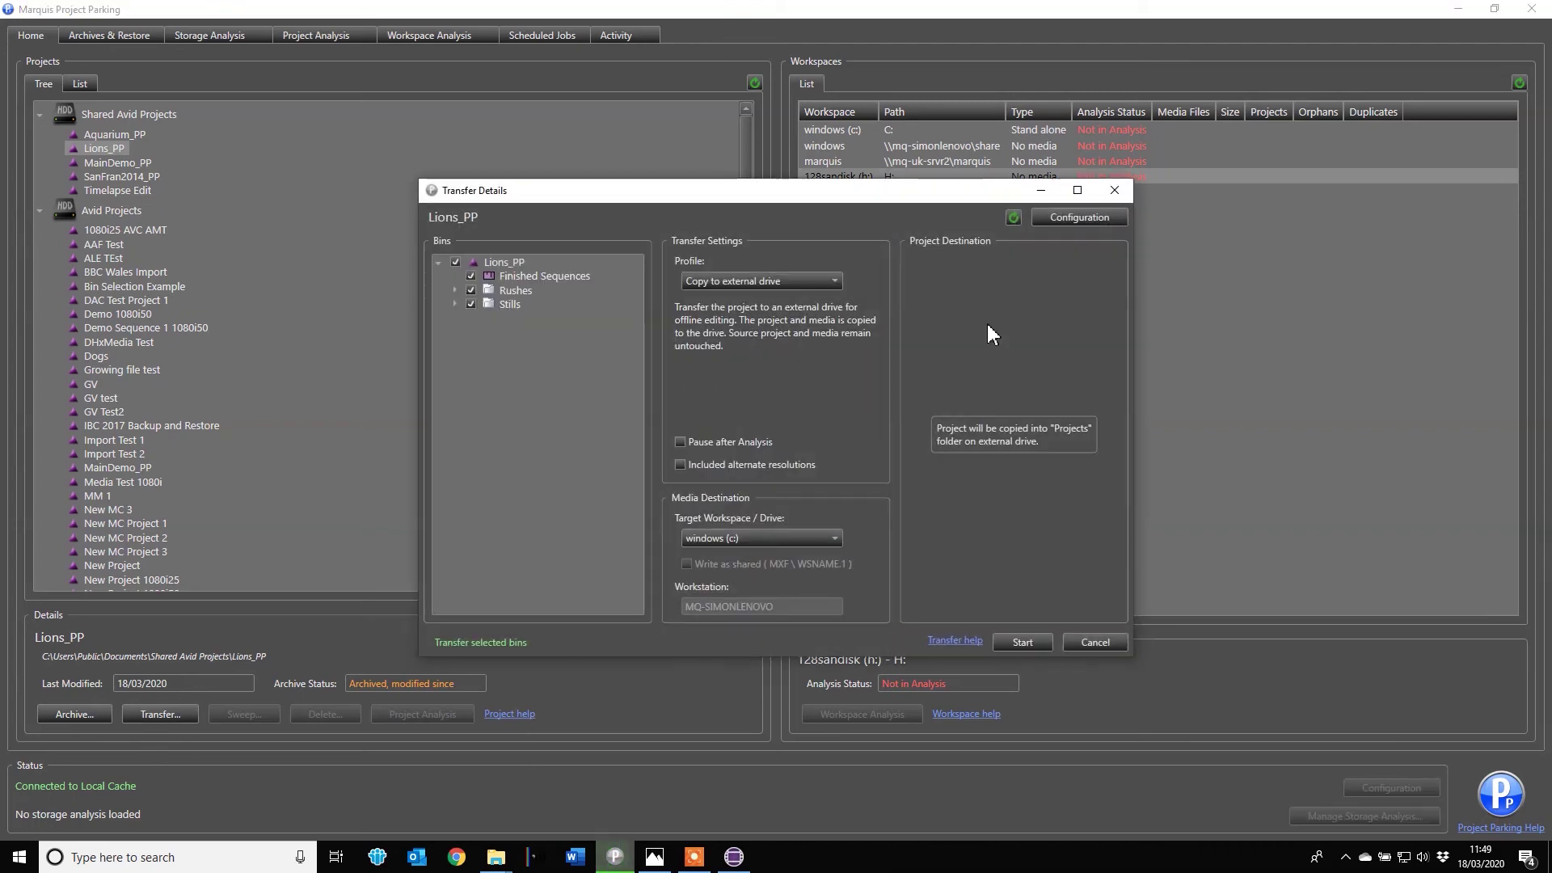
left_click(833, 283)
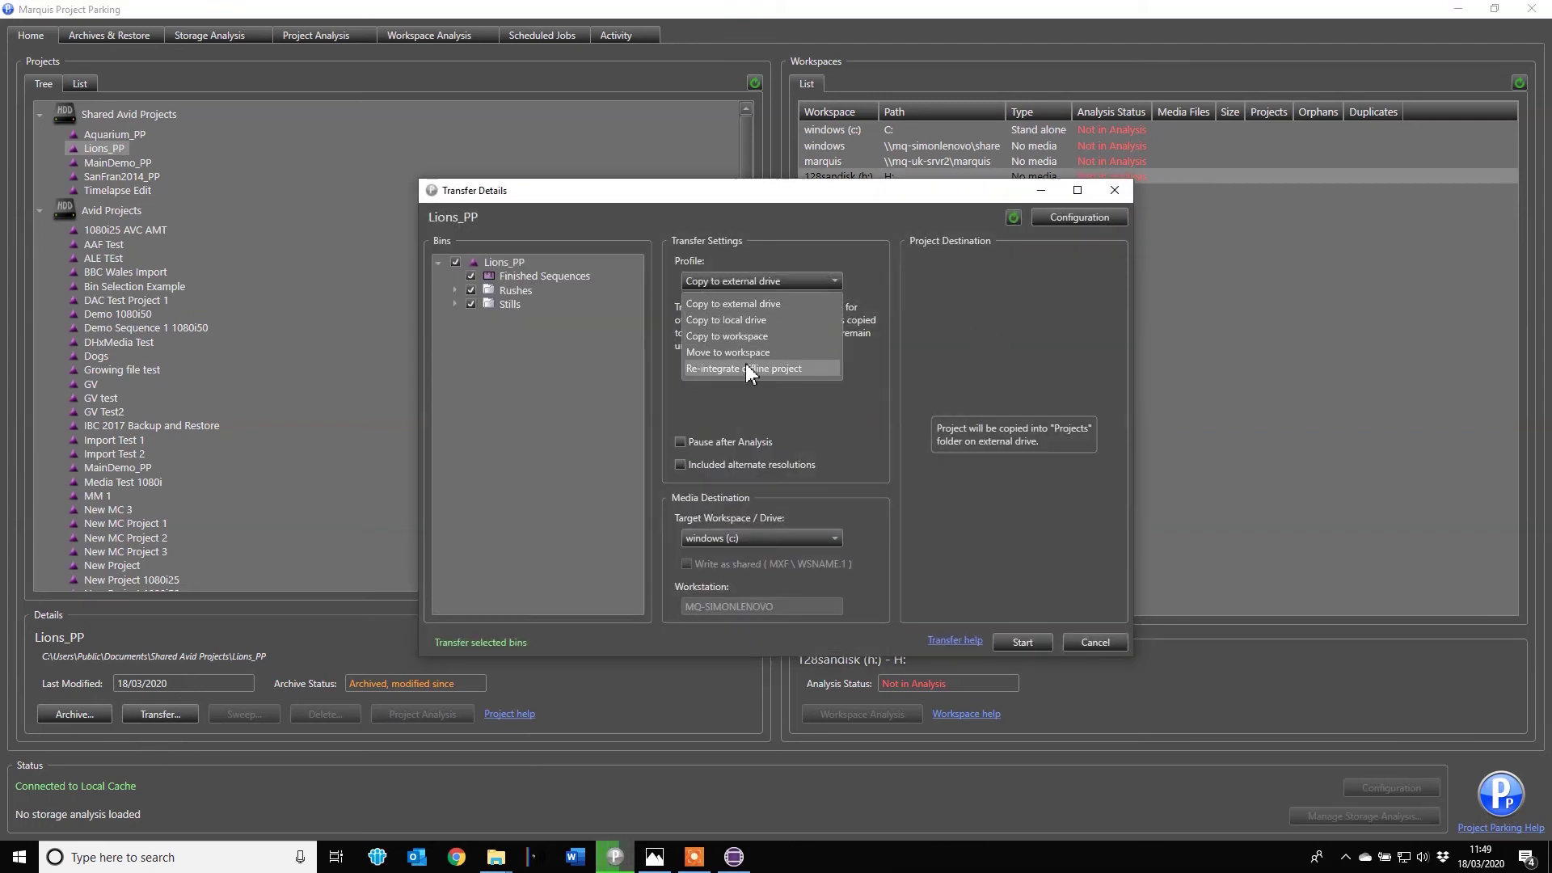
left_click(1101, 644)
left_click(1096, 643)
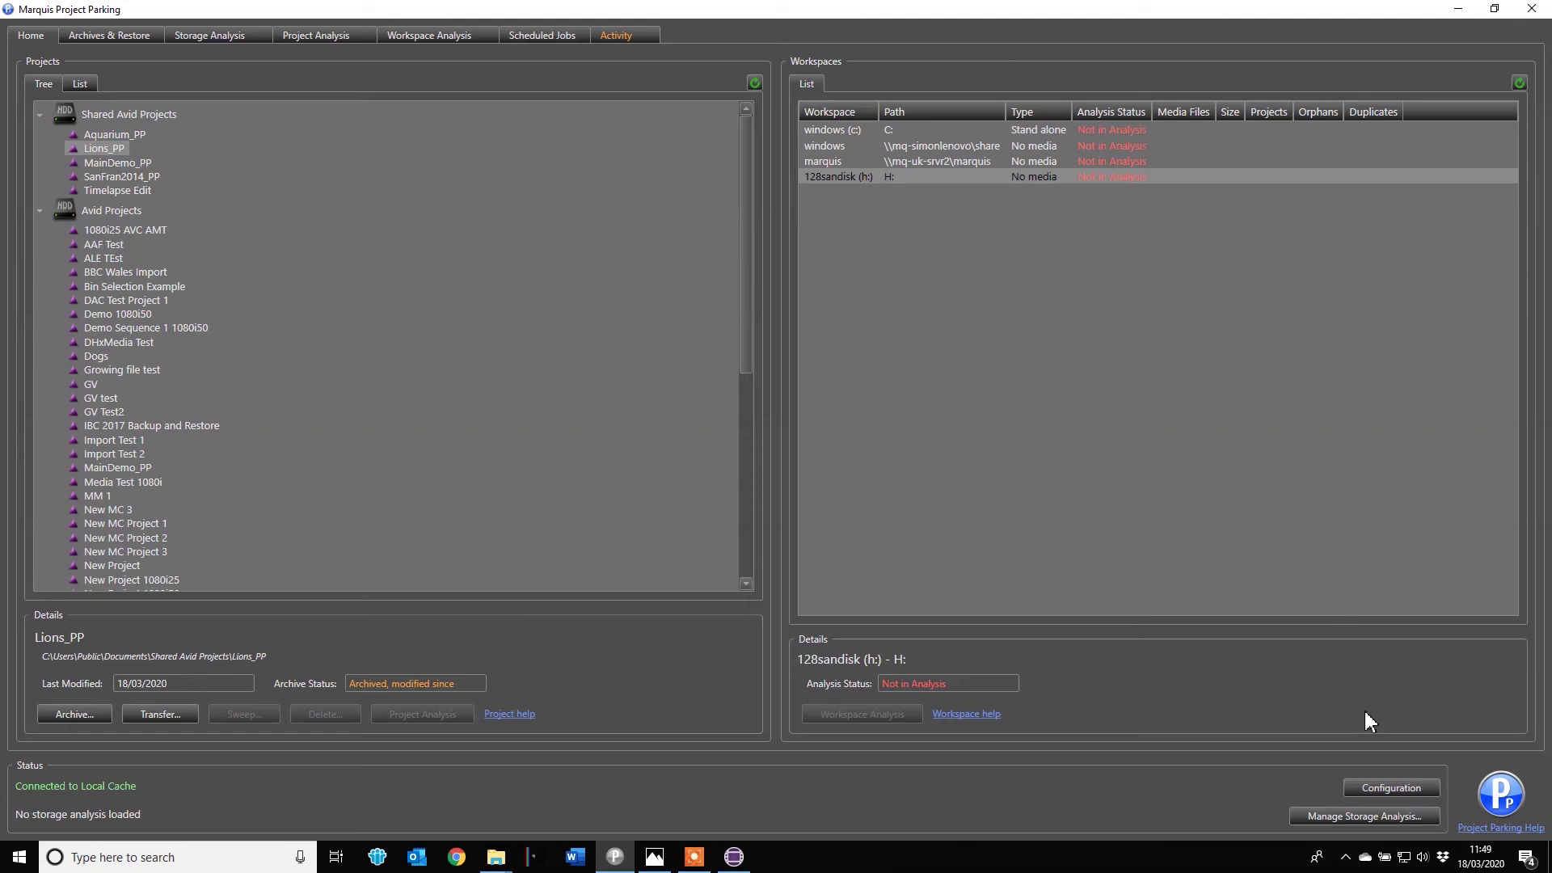
Step: Add the Projects folder on 128SanDisk (H:) as a project location described as USB Projects, and save the configuration
left_click(1385, 788)
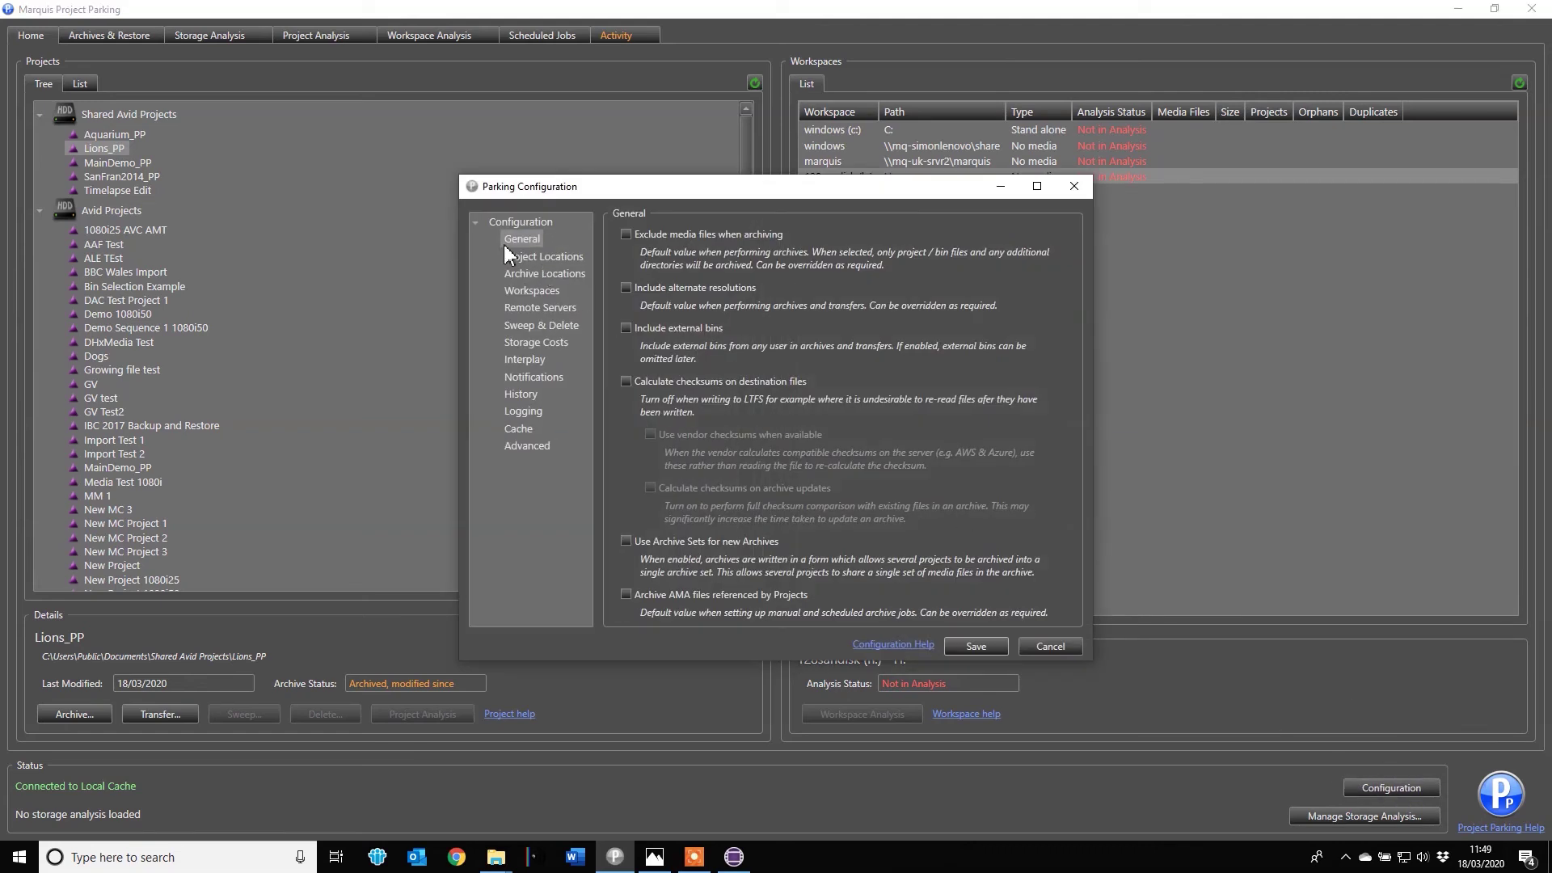
left_click(522, 255)
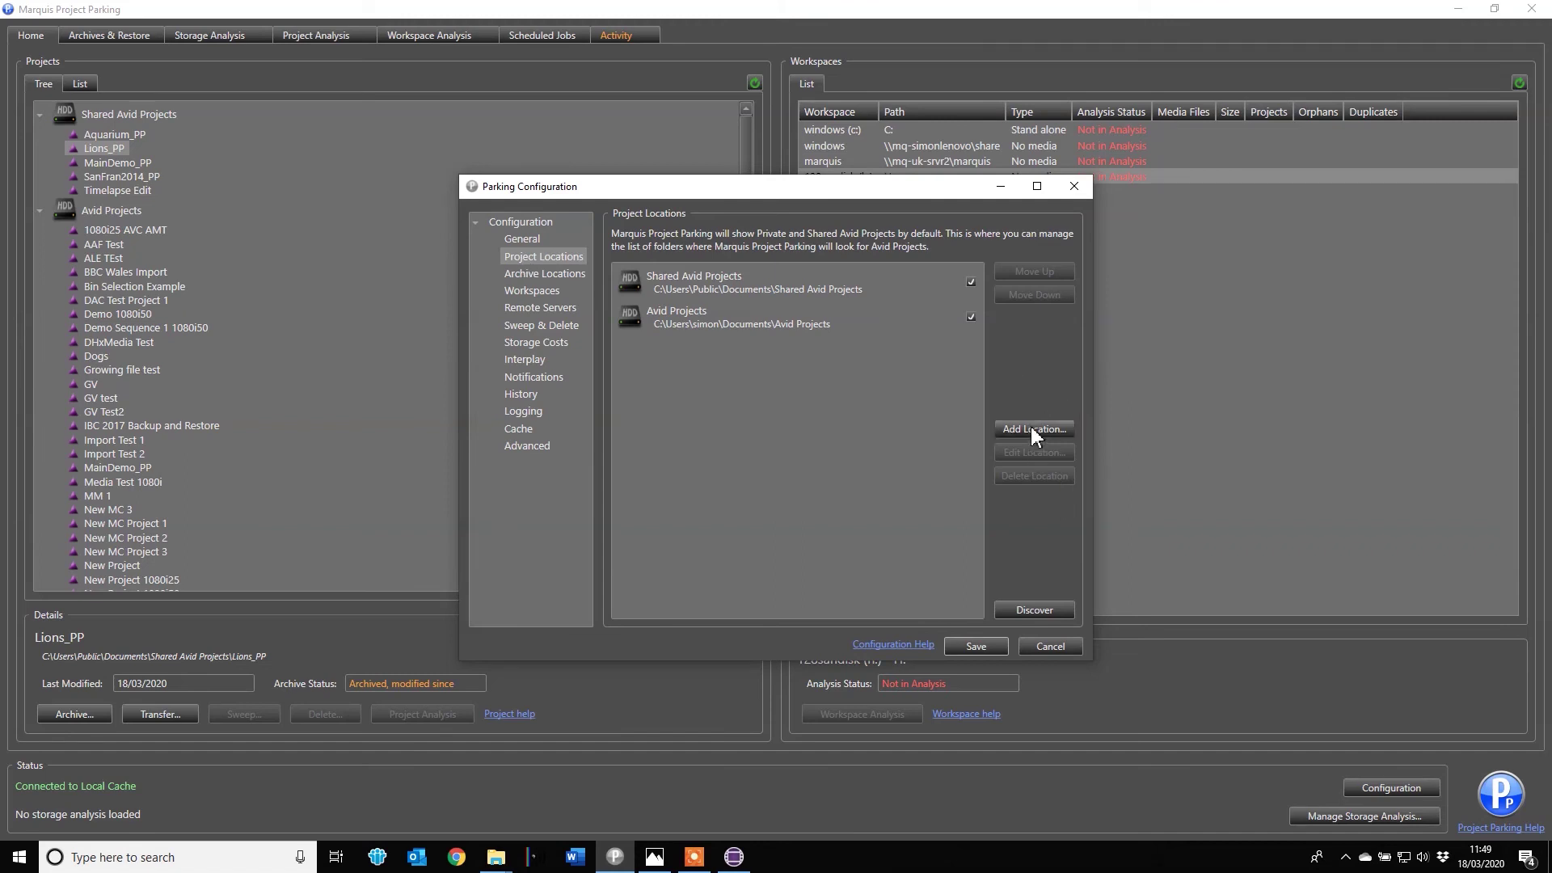
left_click(1031, 428)
left_click(968, 444)
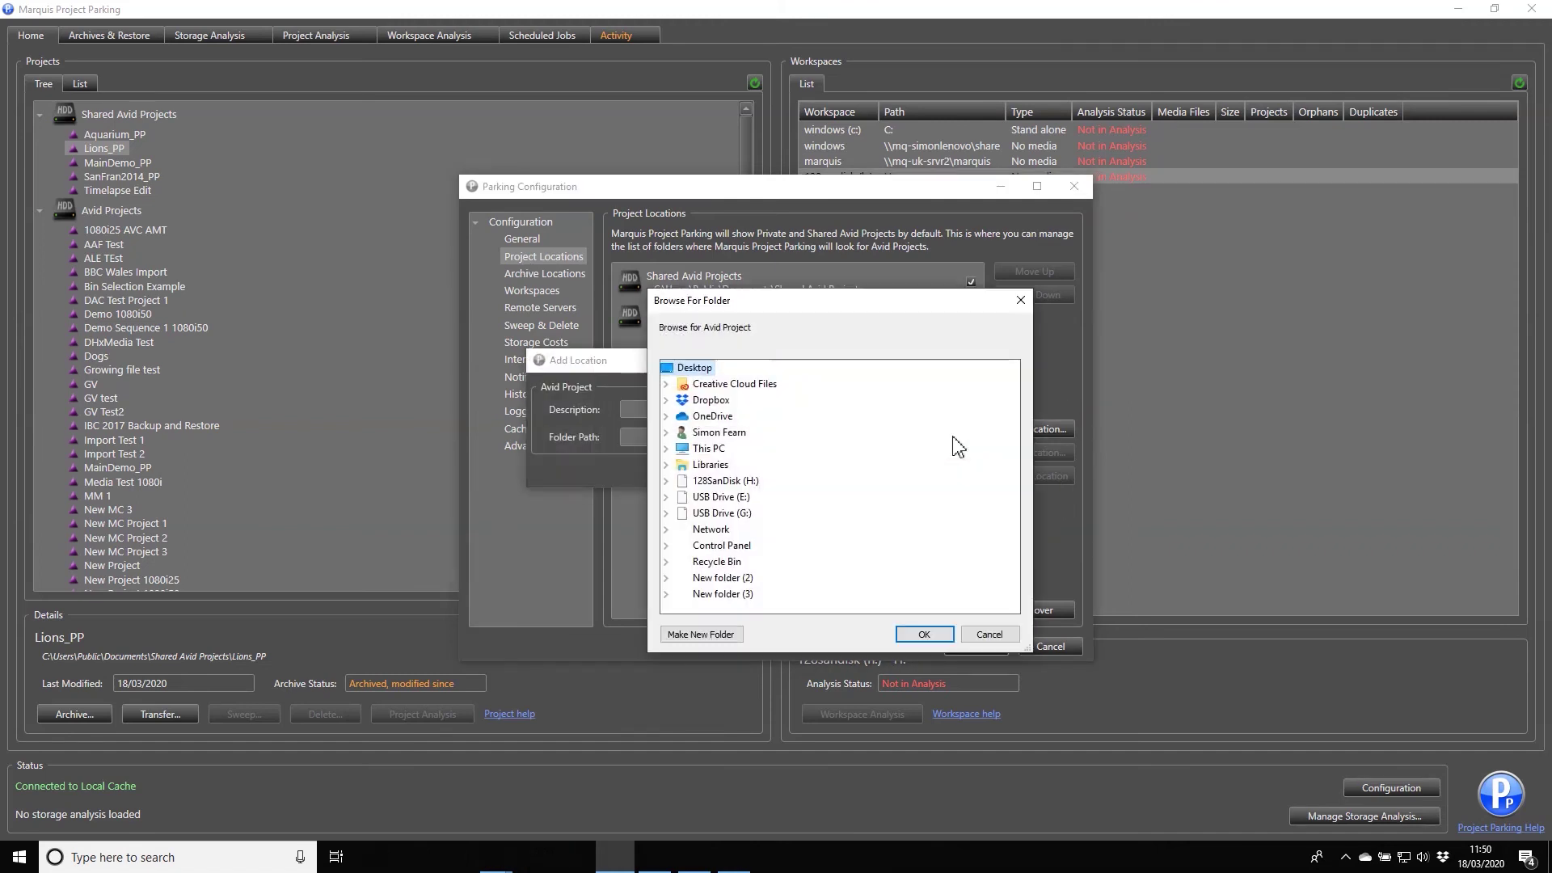
left_click(666, 480)
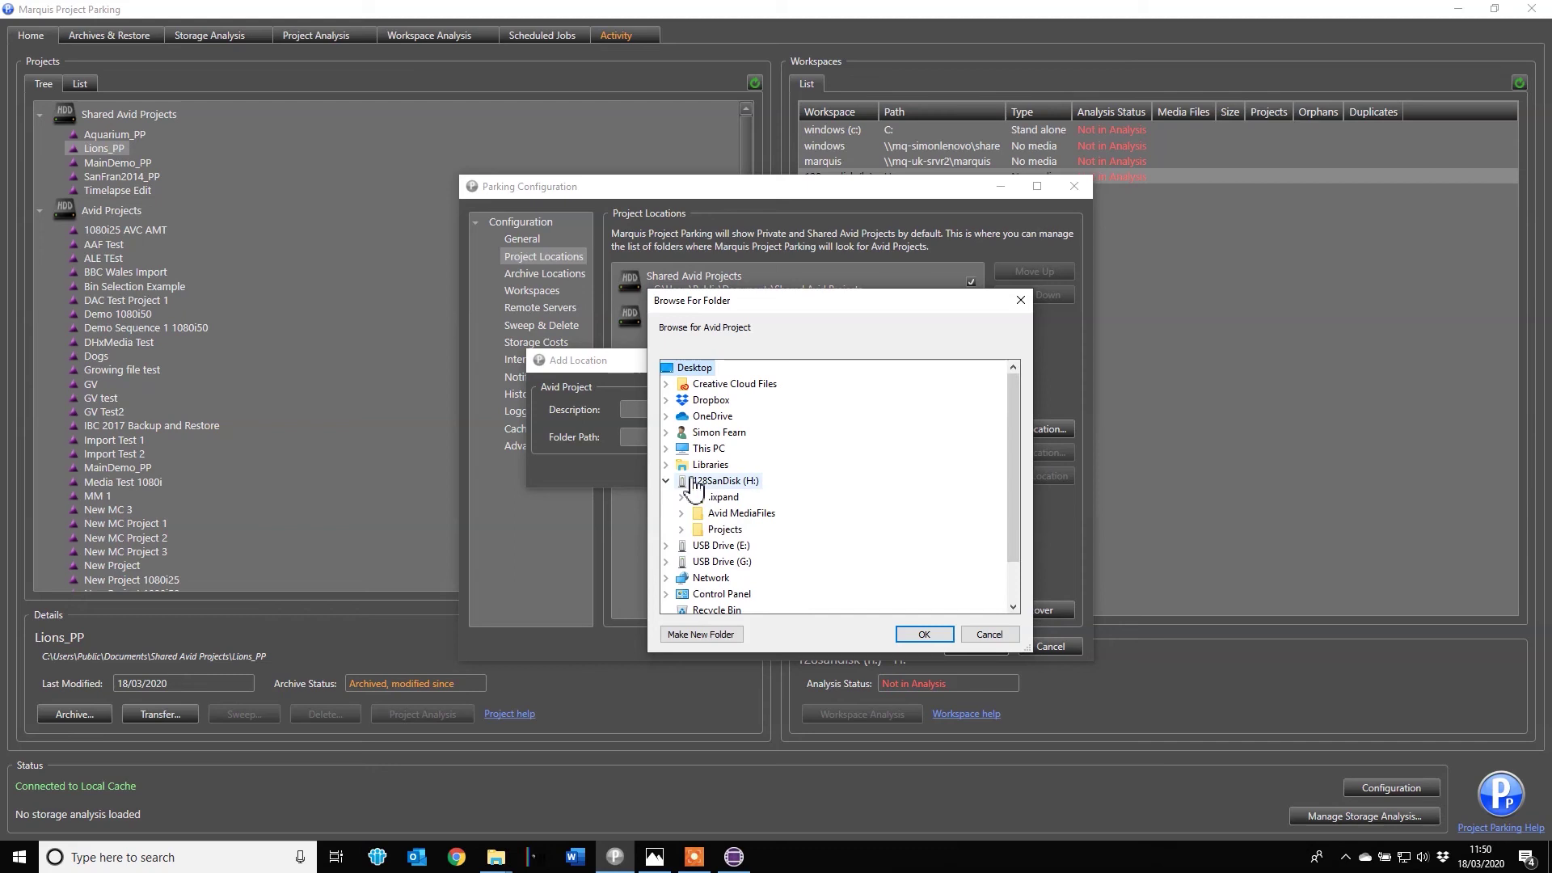
double_click(725, 529)
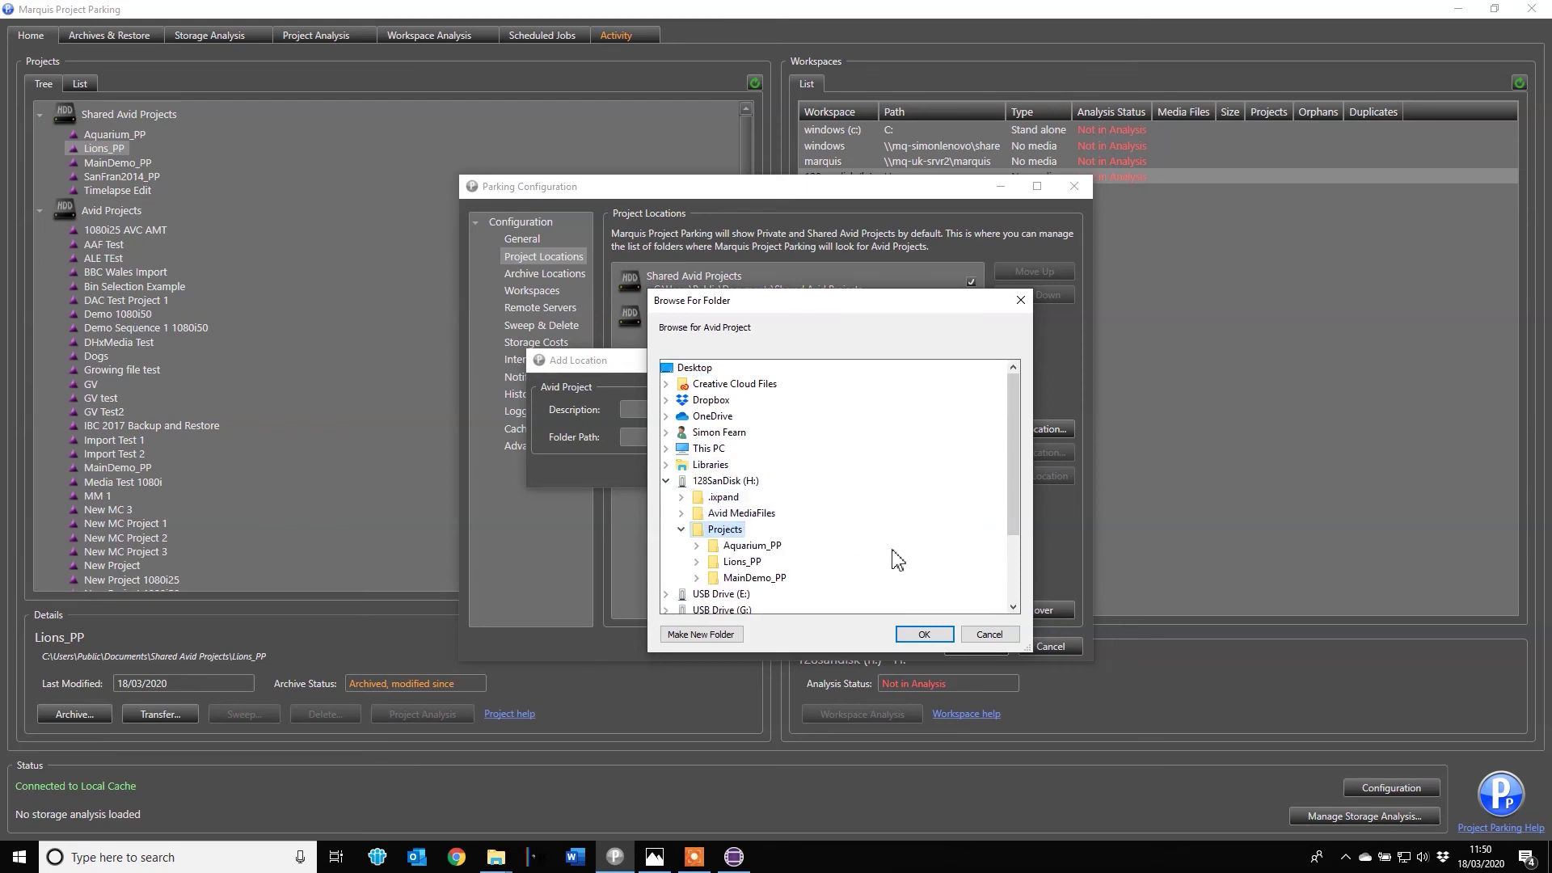
left_click(922, 635)
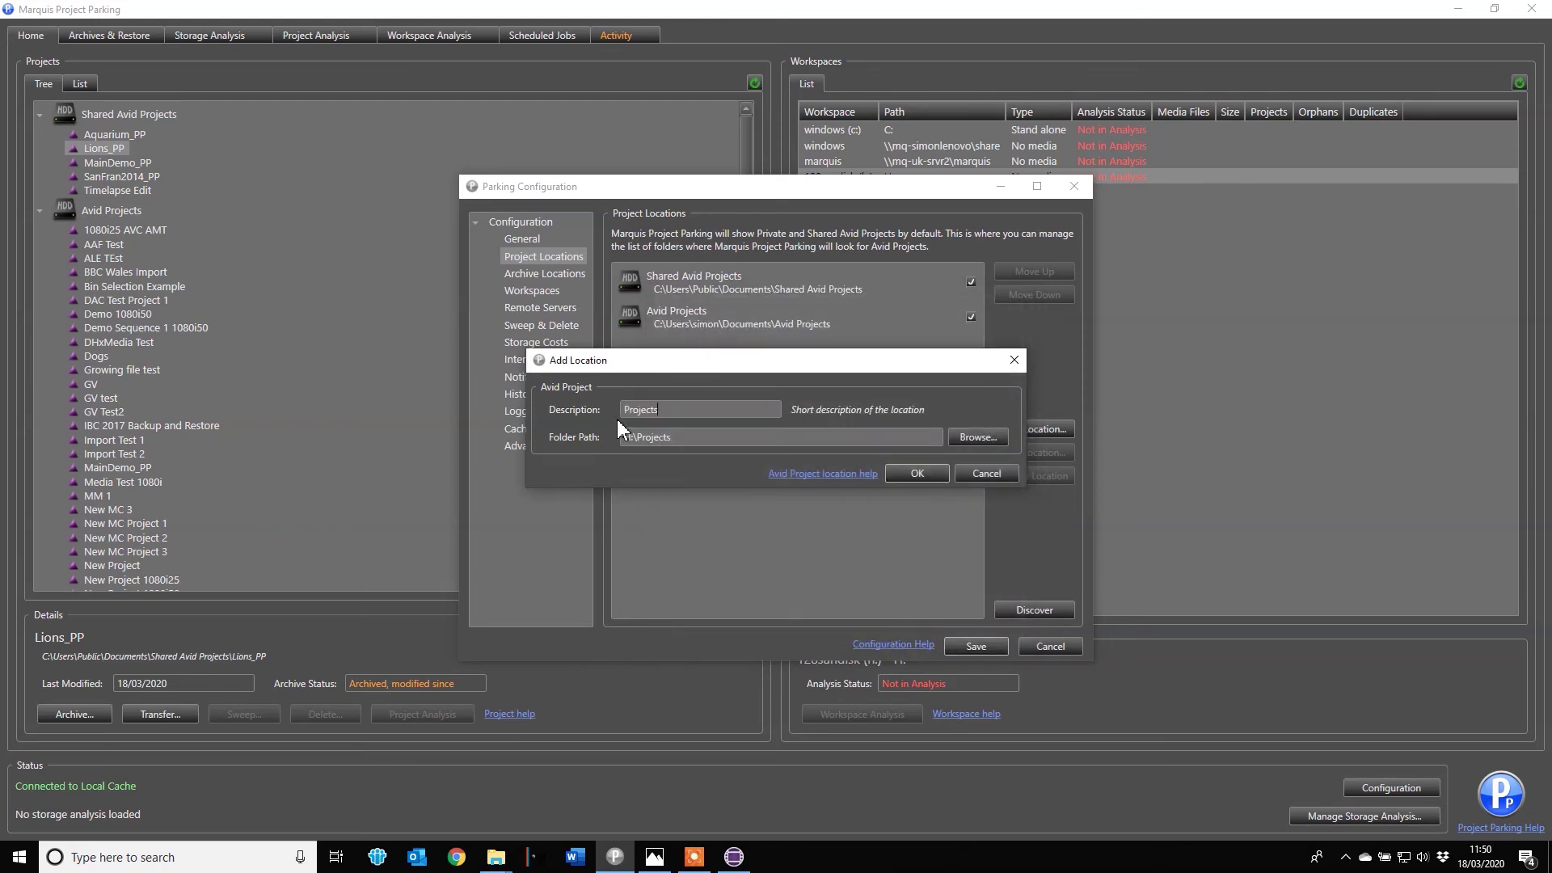
type("SB")
left_click(901, 474)
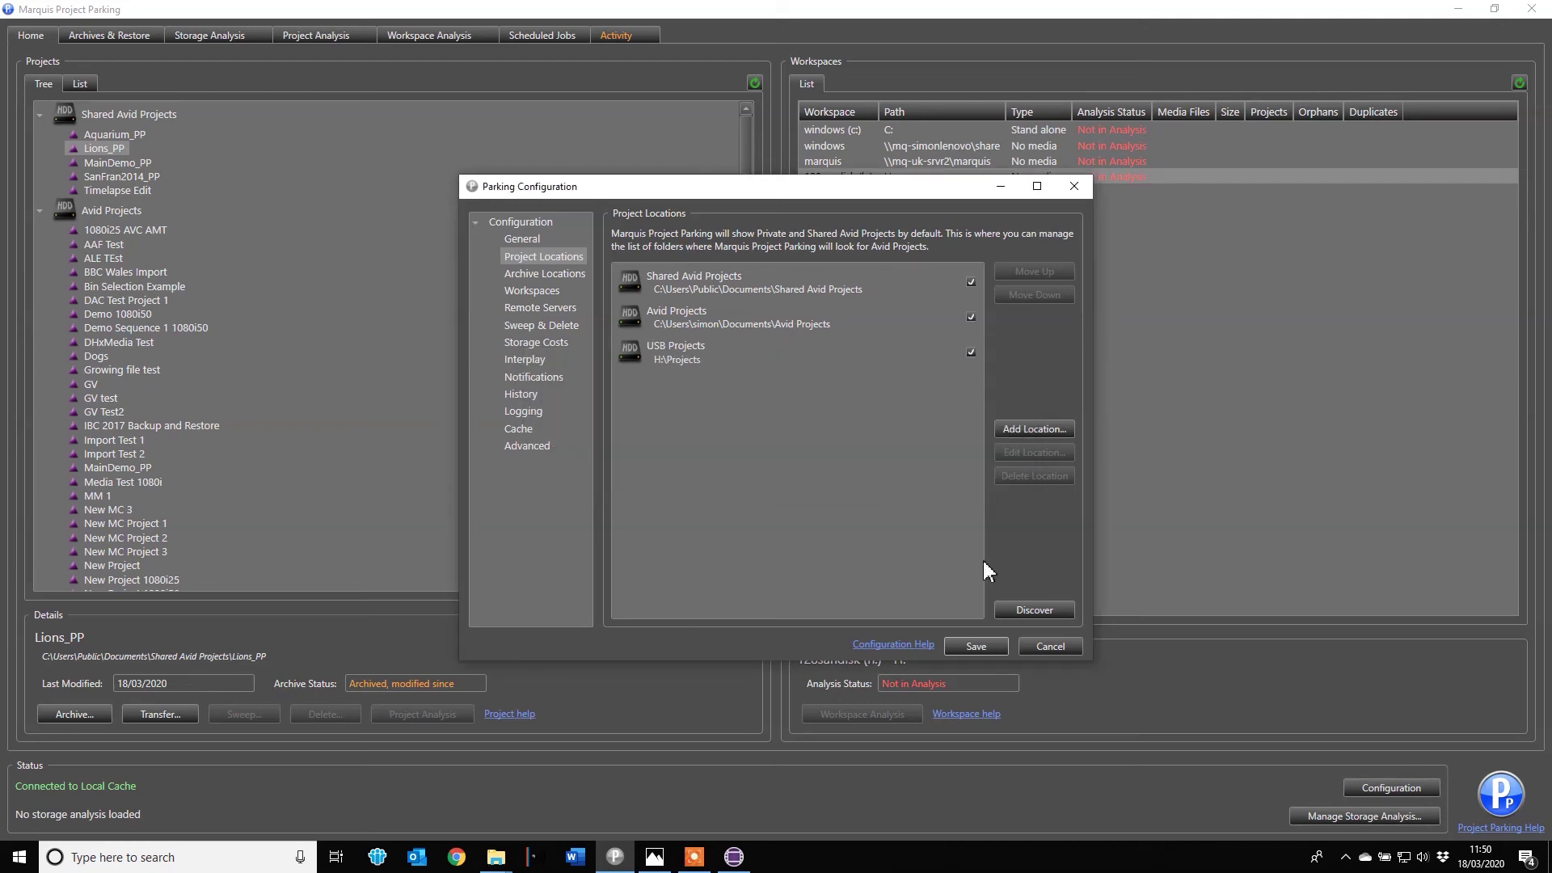
left_click(982, 646)
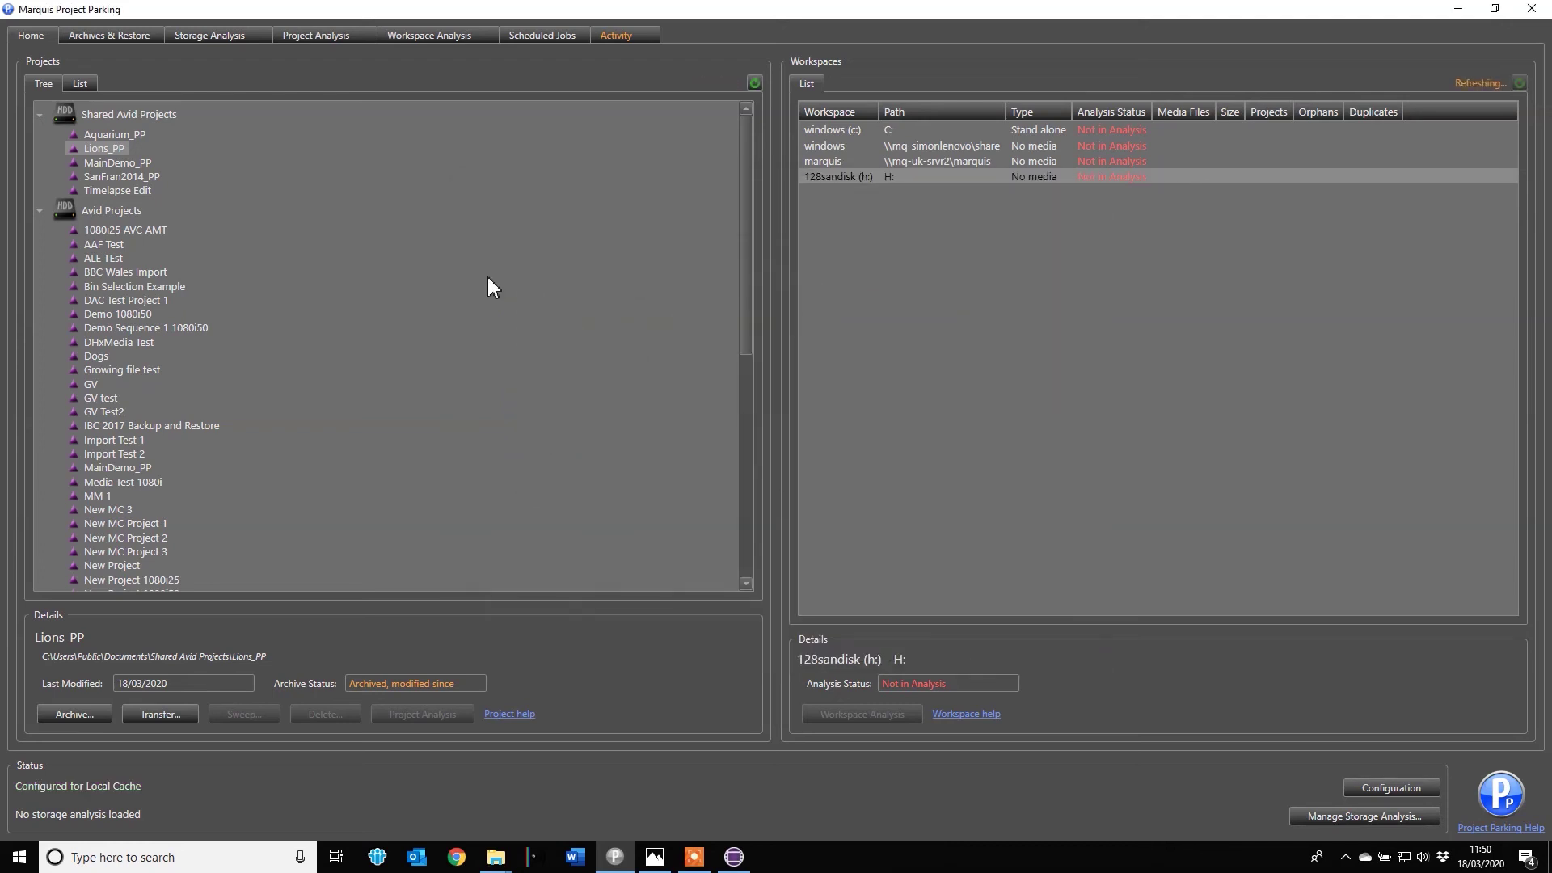
Step: Collapse the Avid Projects group and set up a transfer of MainDemo_PP from USB Projects with the Re-integrate offline project profile
left_click(38, 213)
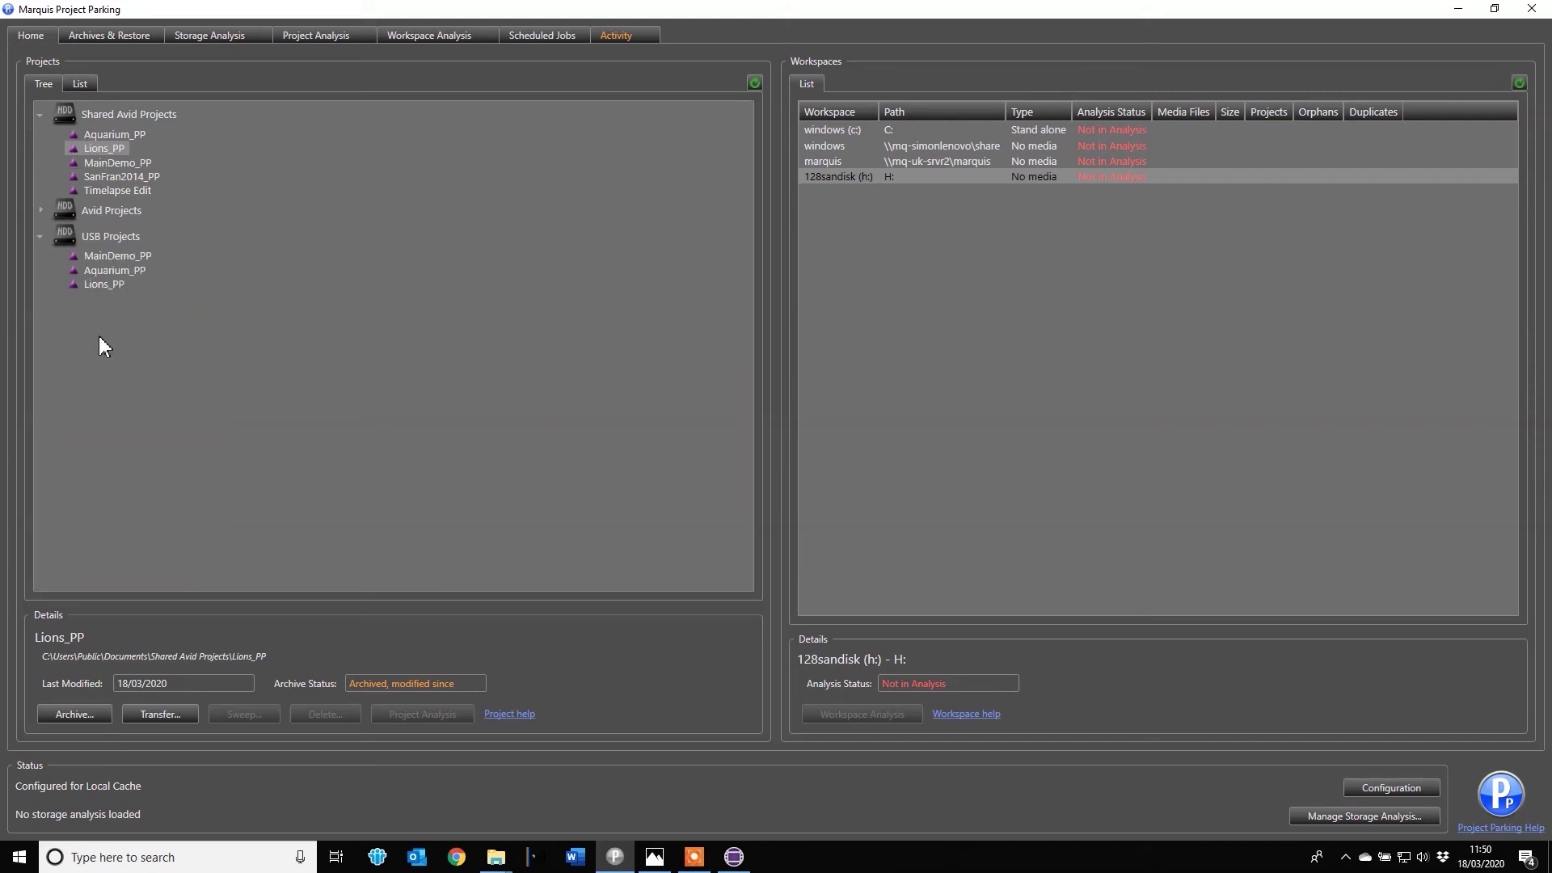
left_click(111, 257)
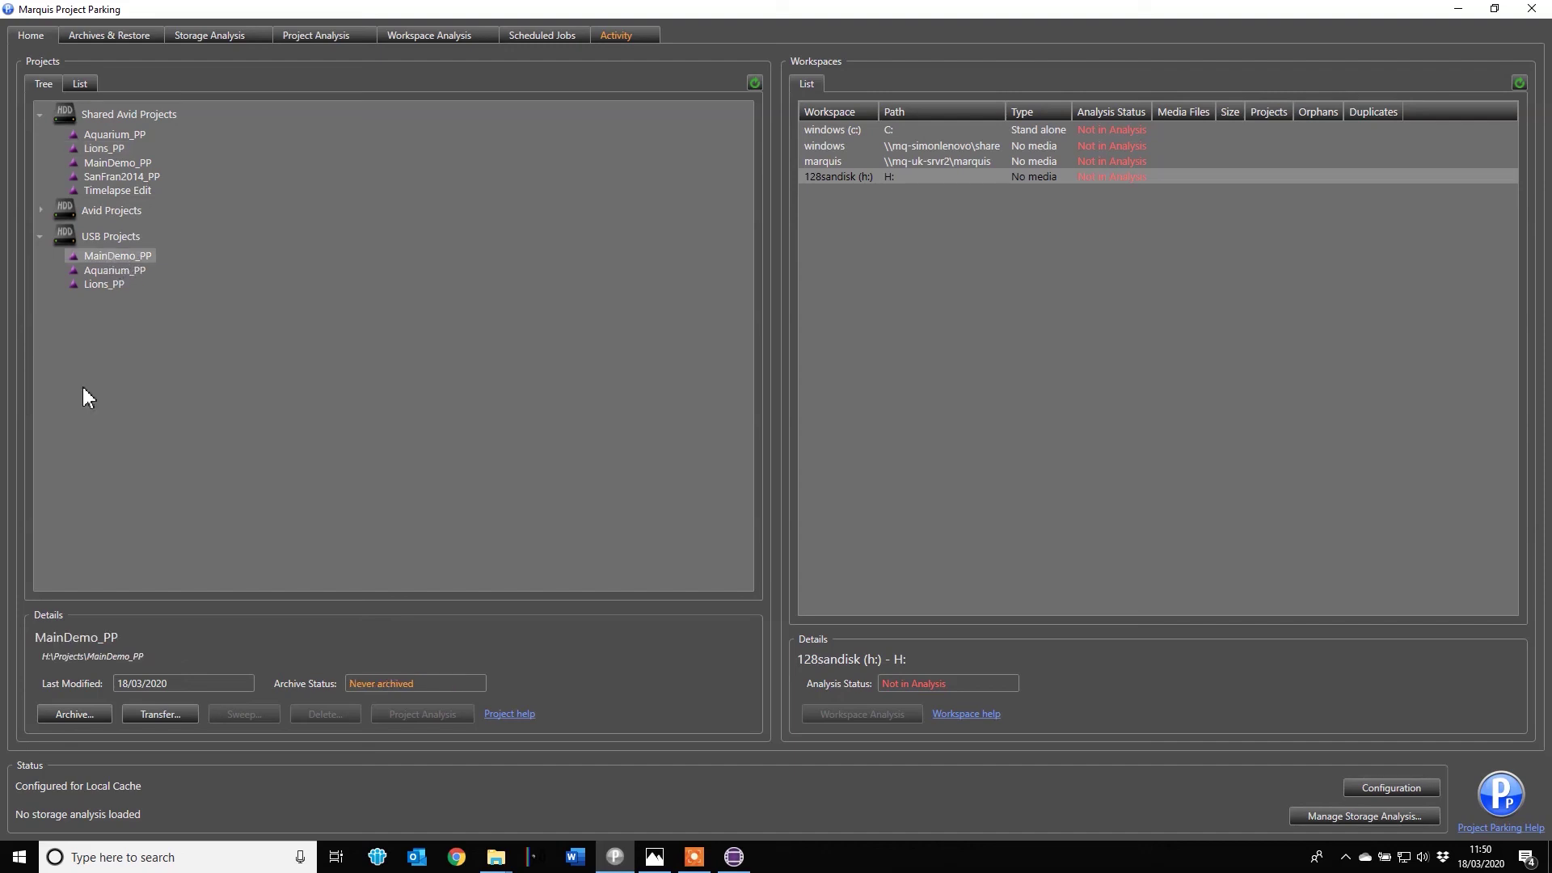
left_click(186, 716)
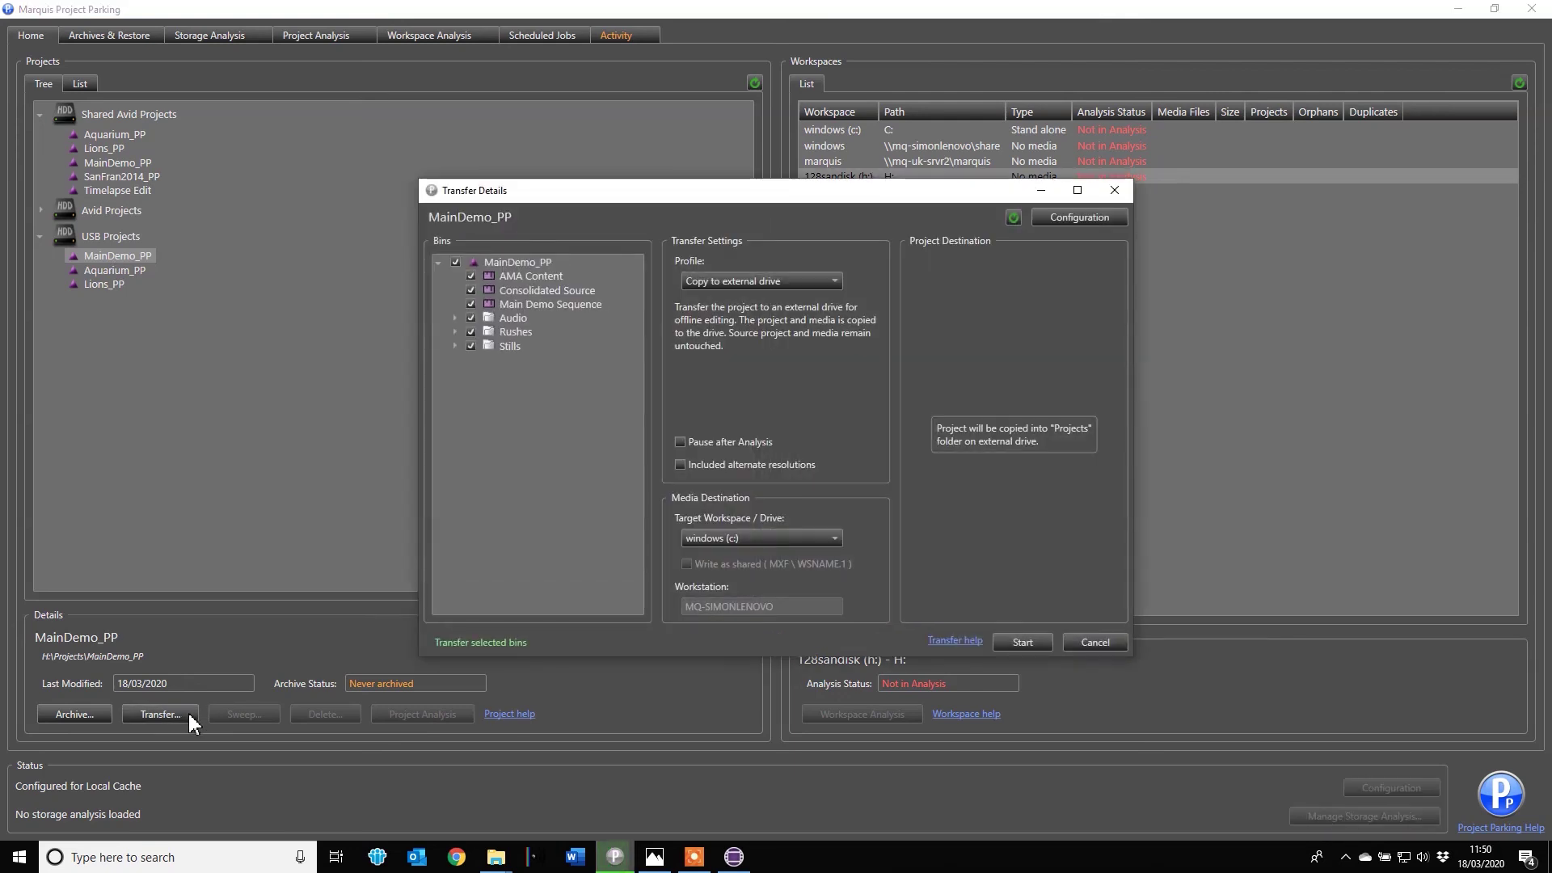
left_click(832, 278)
left_click(756, 369)
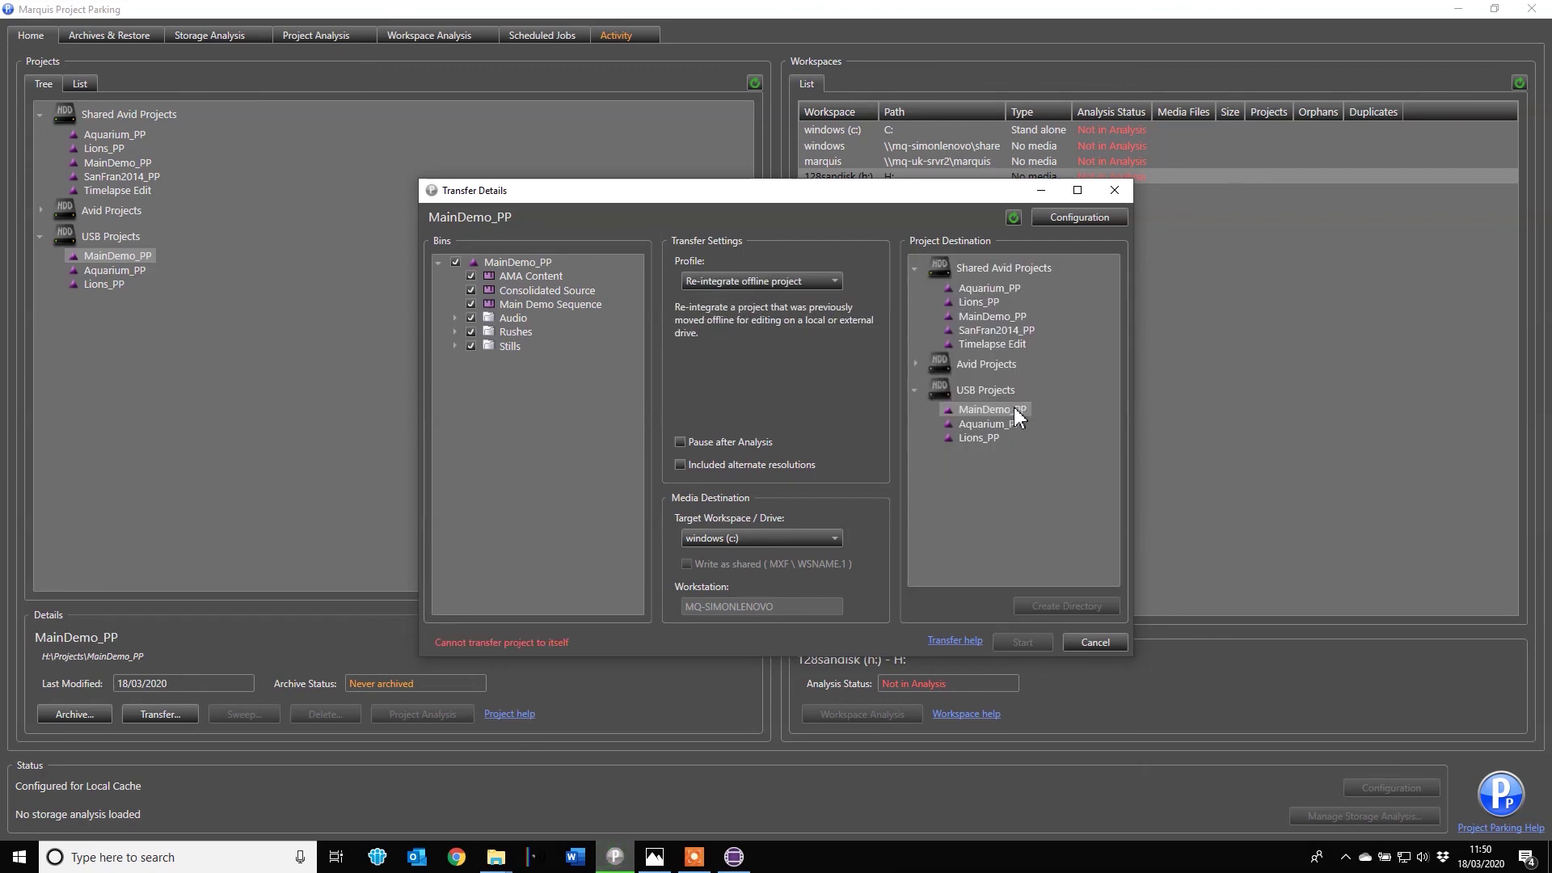
Step: Set the project destination to Shared Avid Projects and the media target to windows (c:), and start the MainDemo_PP transfer
left_click(992, 268)
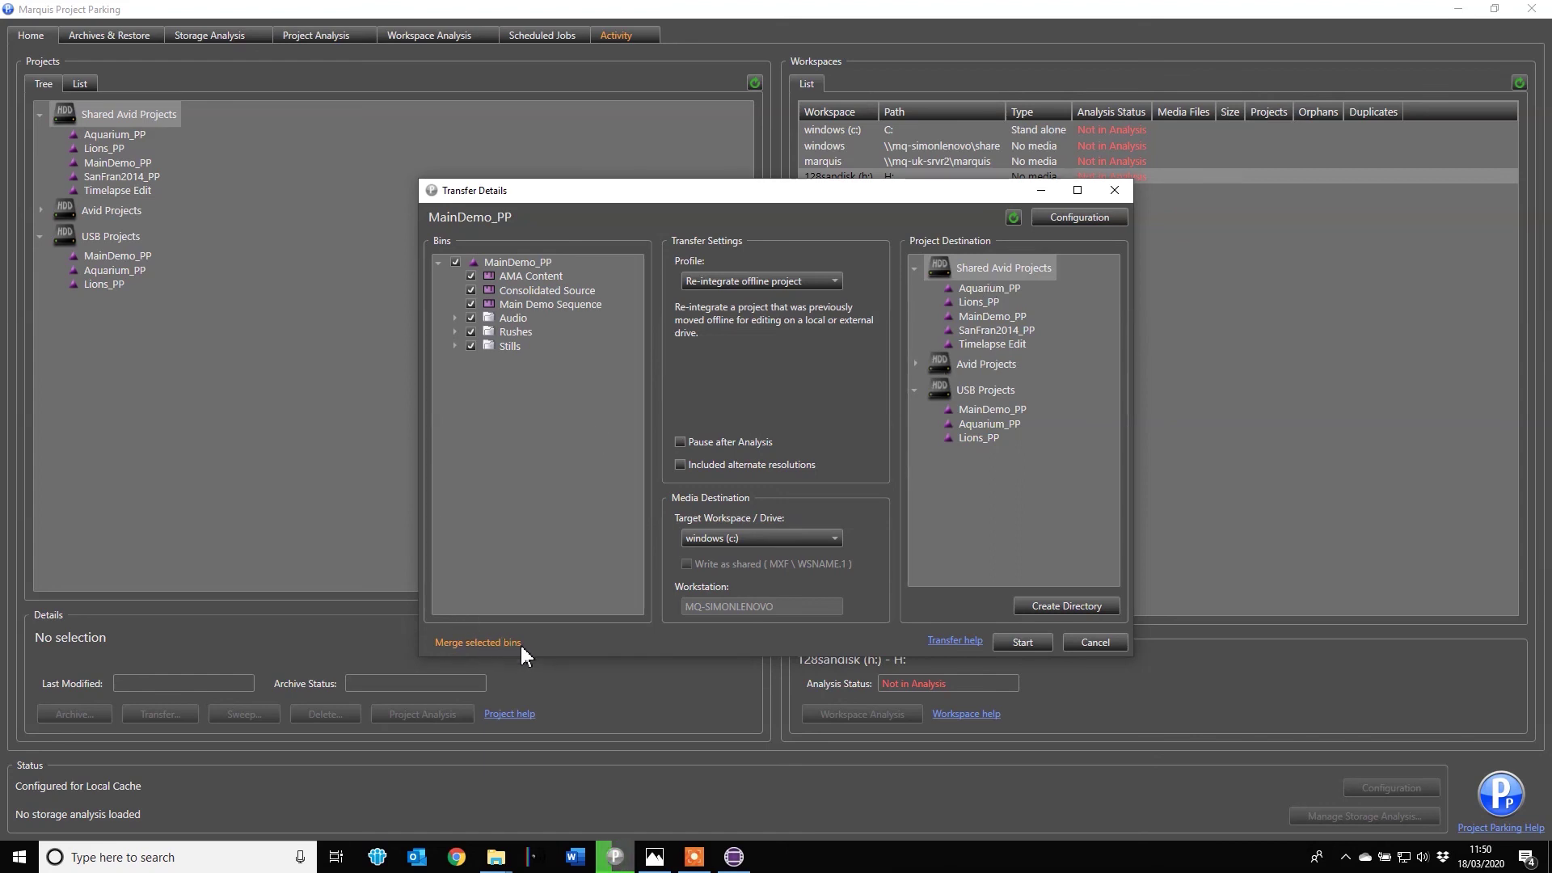
left_click(832, 539)
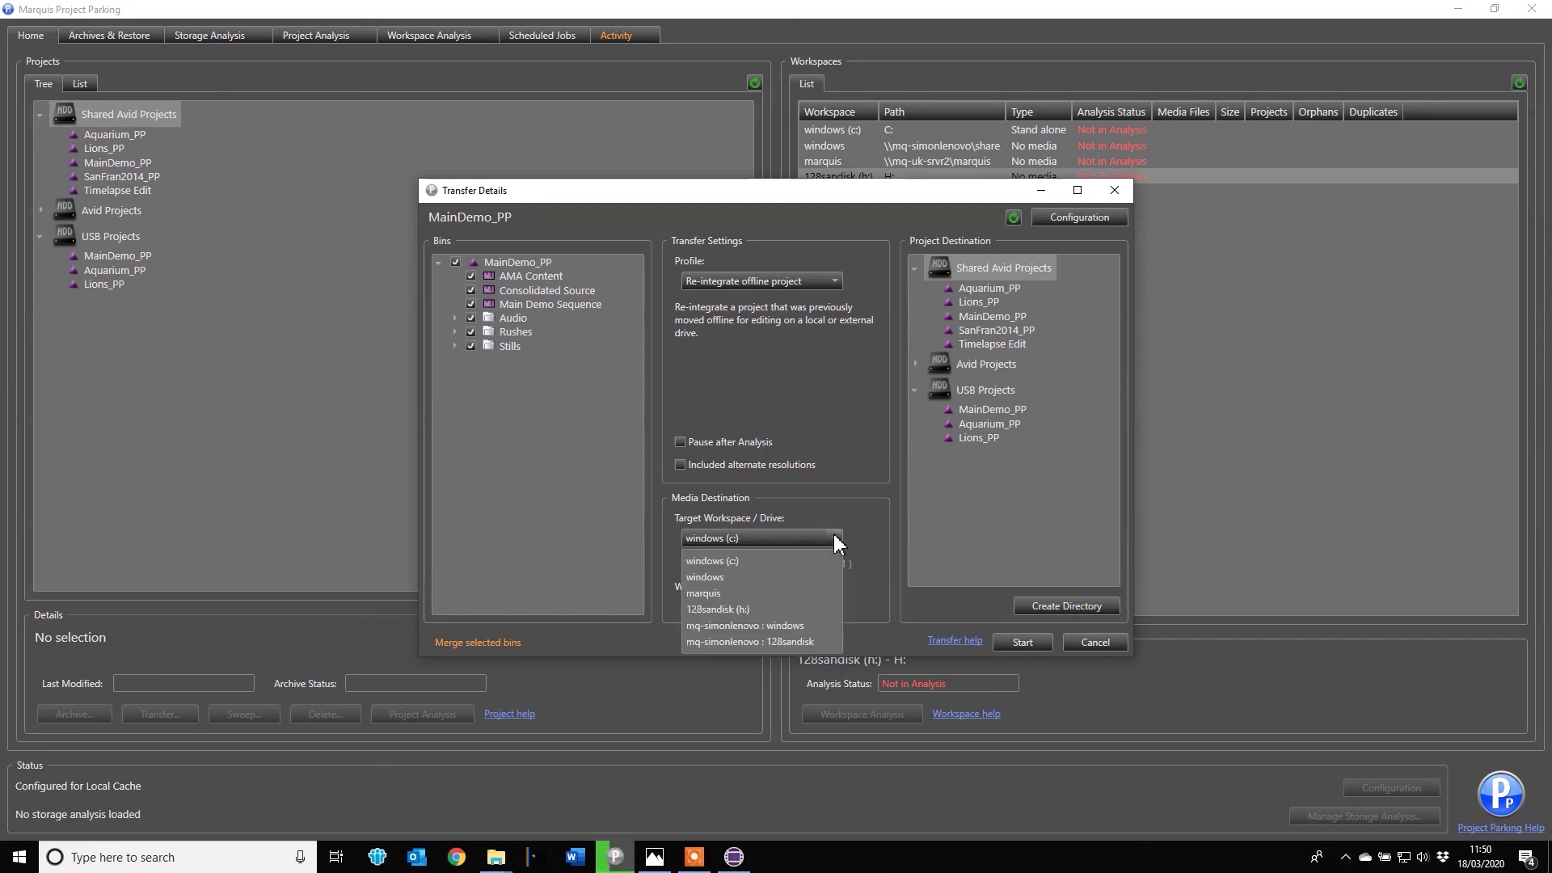
left_click(741, 555)
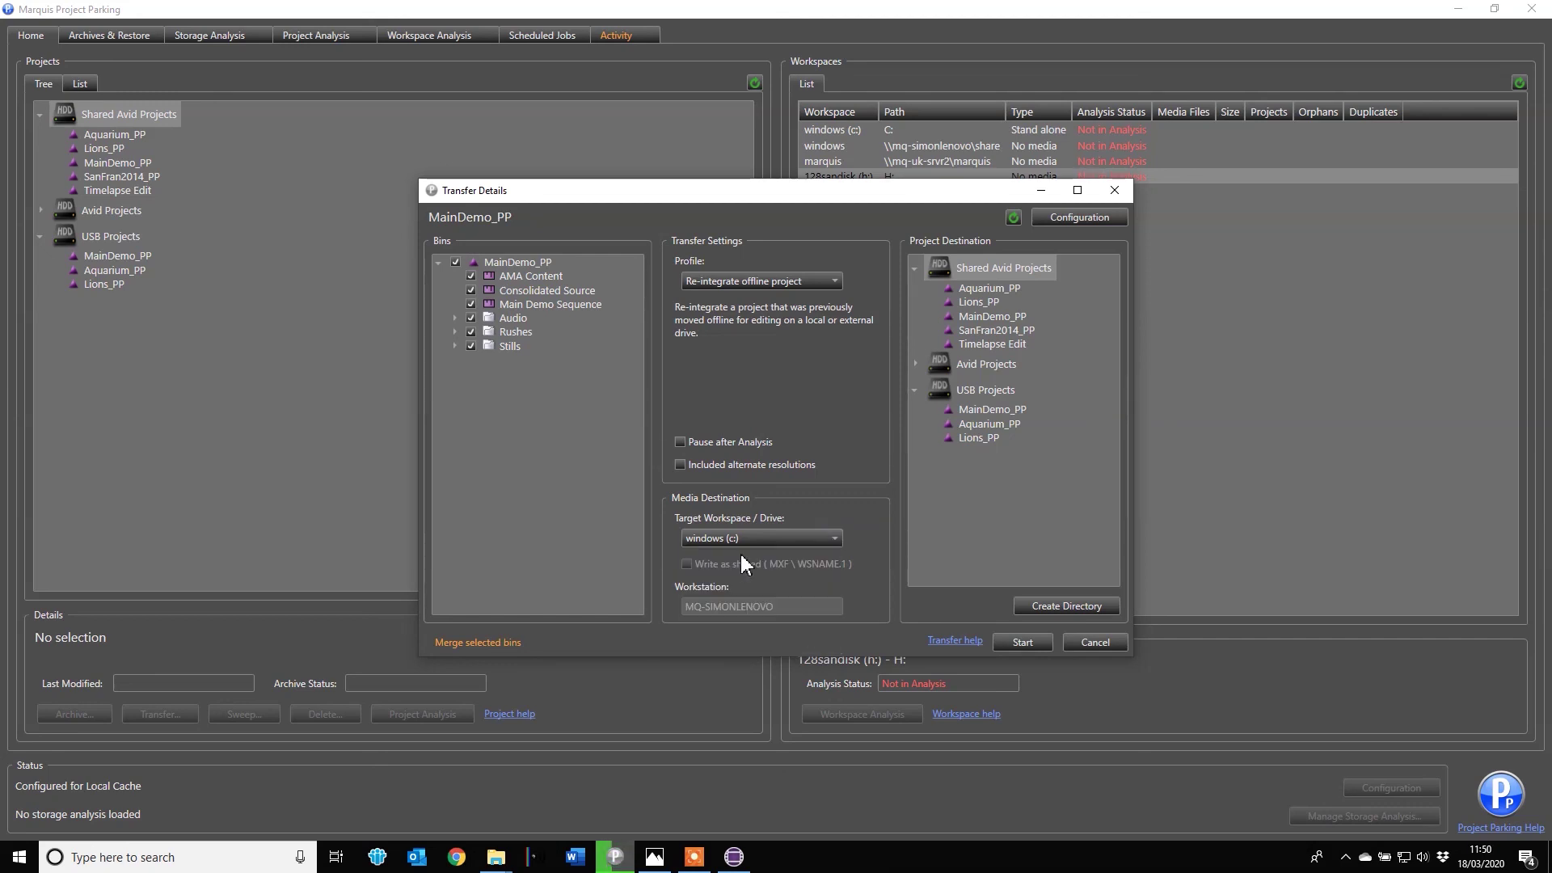
left_click(1023, 642)
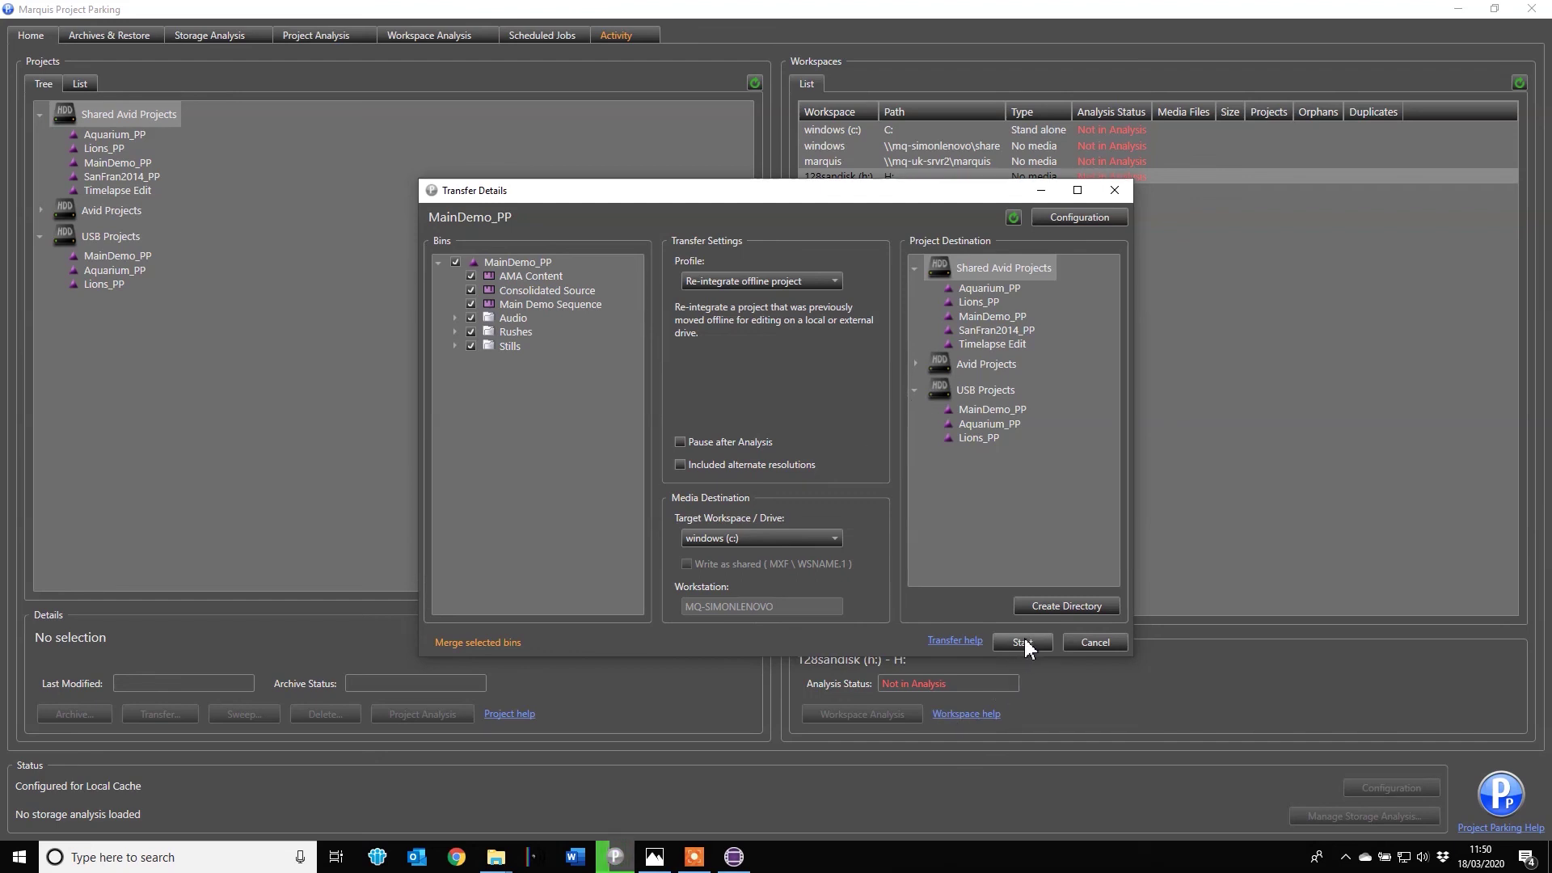